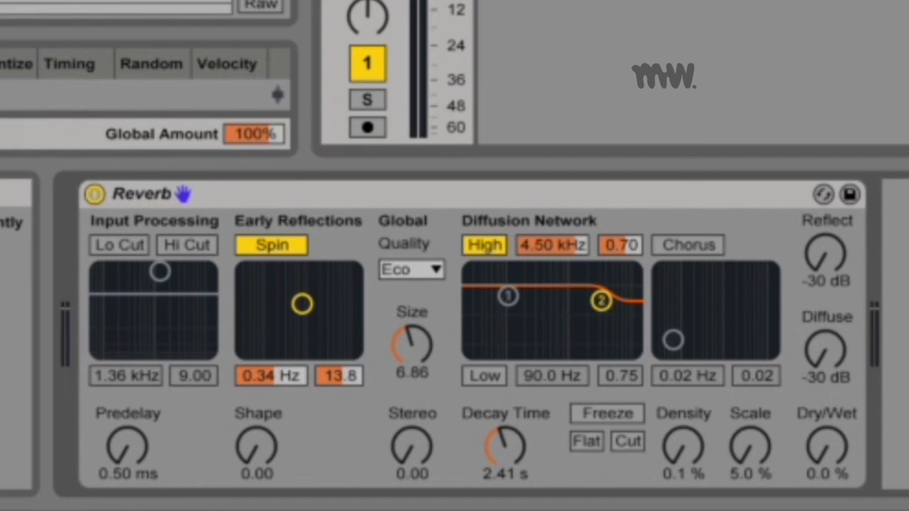
Step: Select the Reverb device and sweep its Dry/Wet through 66 % and 6.3 %, finishing at 100 %
{"action": "left_click", "coordinate": [407, 201]}
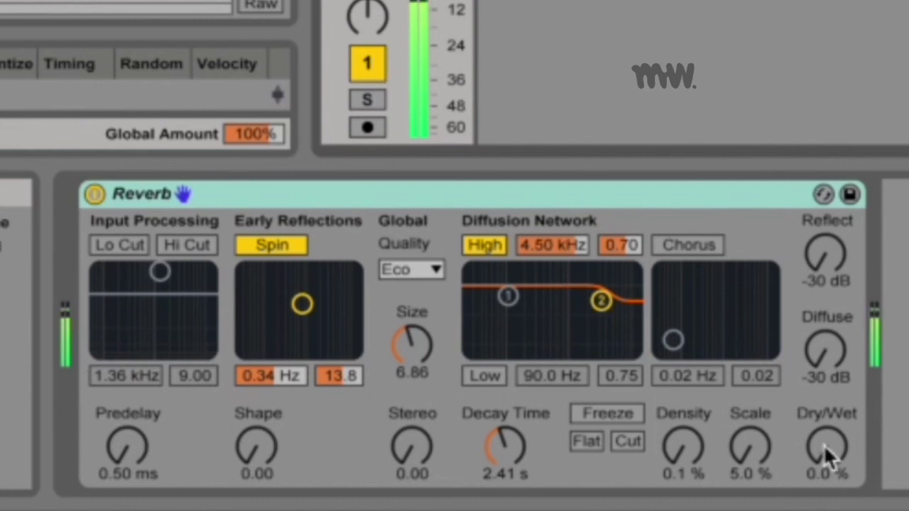
{"action": "left_click_drag", "start_coordinate": [823, 444], "coordinate": [824, 323]}
{"action": "left_click_drag", "start_coordinate": [824, 445], "coordinate": [824, 481]}
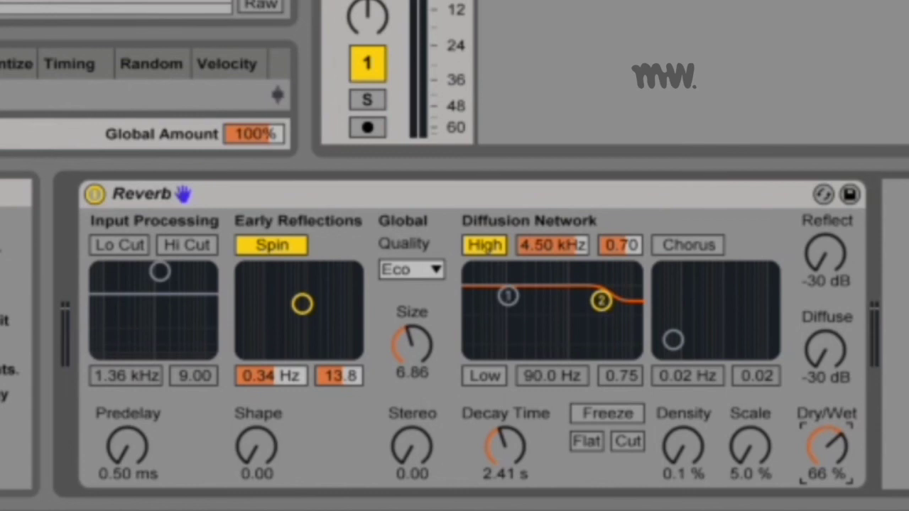
{"action": "left_click_drag", "start_coordinate": [816, 439], "coordinate": [817, 497]}
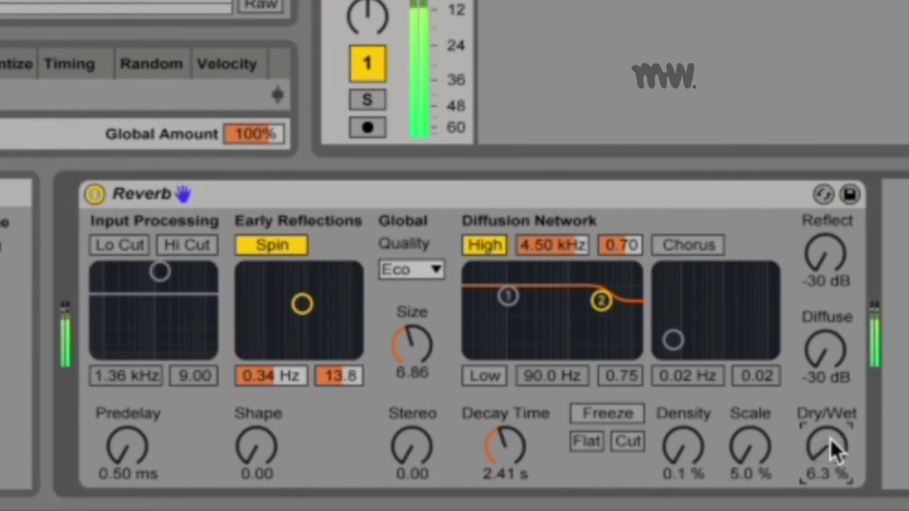
{"action": "left_click_drag", "start_coordinate": [830, 438], "coordinate": [830, 341]}
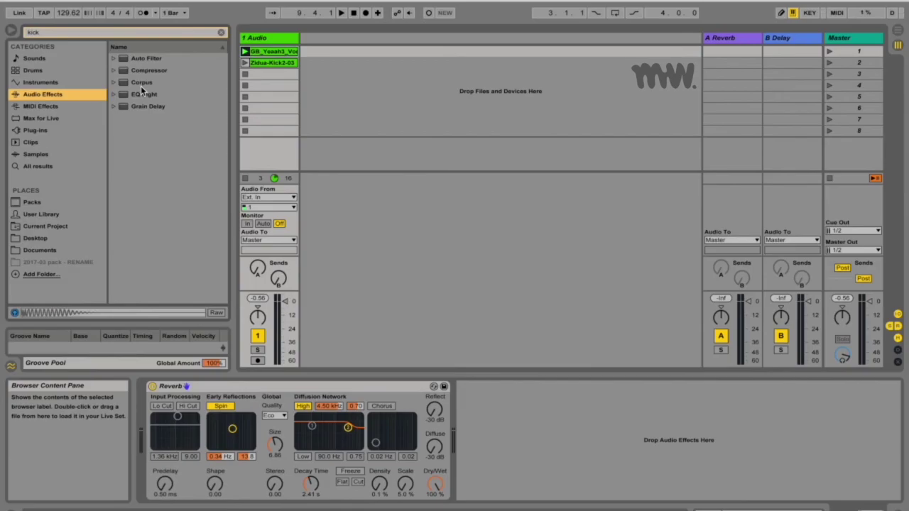
Step: Clear the kick search and select Reverb among the audio effects
{"action": "left_click", "coordinate": [221, 32]}
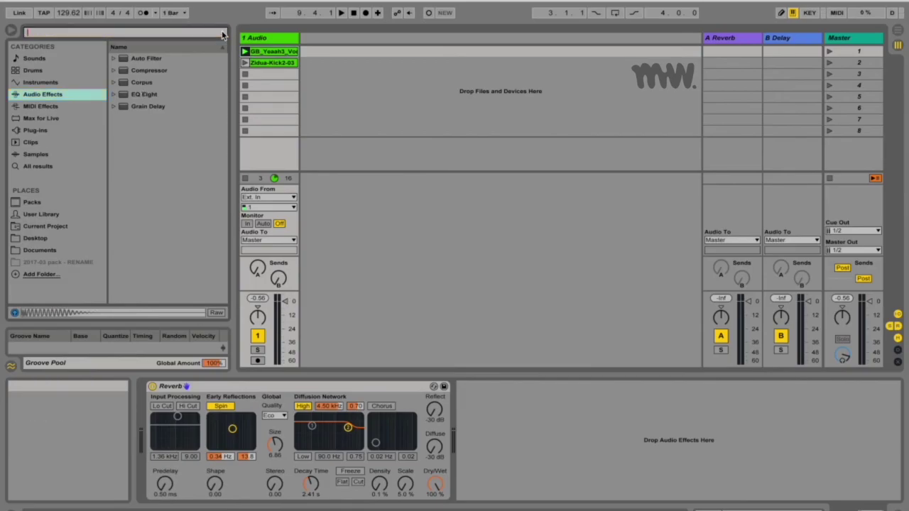
{"action": "scroll", "coordinate": [153, 213], "scroll_direction": "down", "scroll_amount": 5}
{"action": "left_click", "coordinate": [139, 238]}
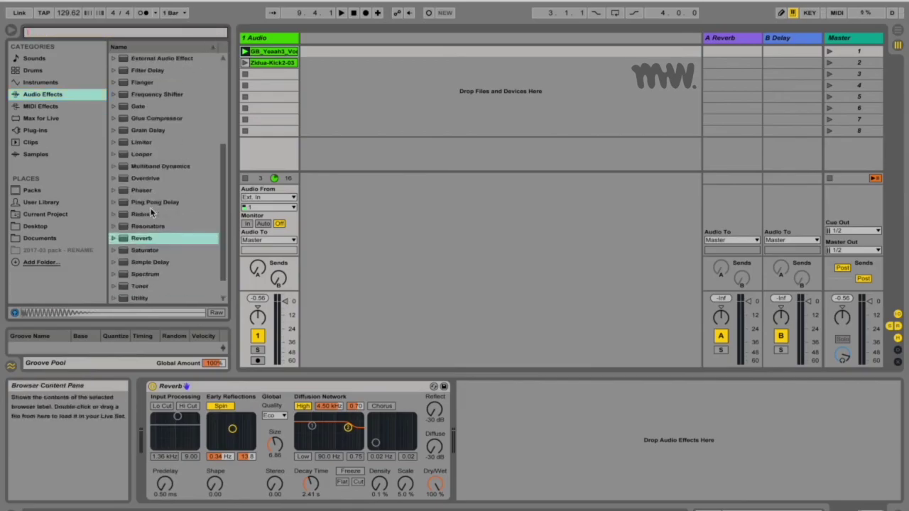
Step: Expand the Reverb preset folder and open the Hall presets
{"action": "left_click", "coordinate": [113, 238]}
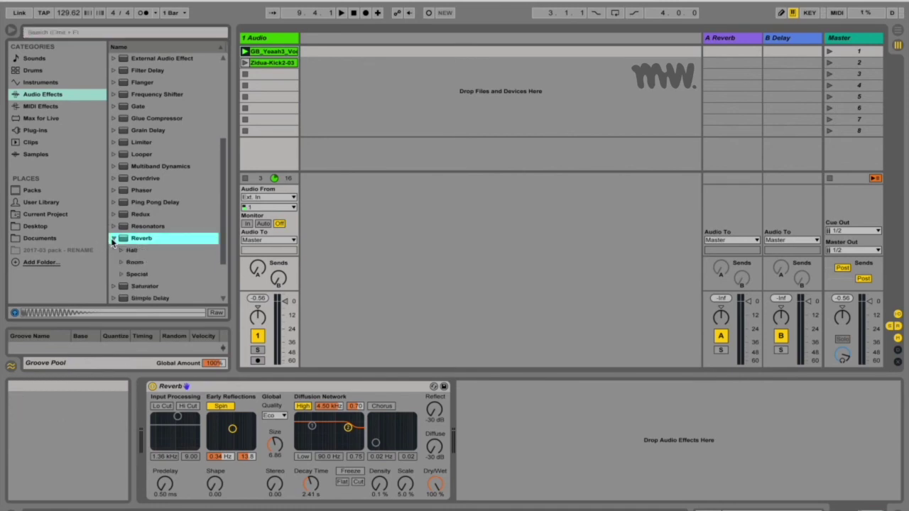
{"action": "scroll", "coordinate": [112, 241], "scroll_direction": "down", "scroll_amount": 2}
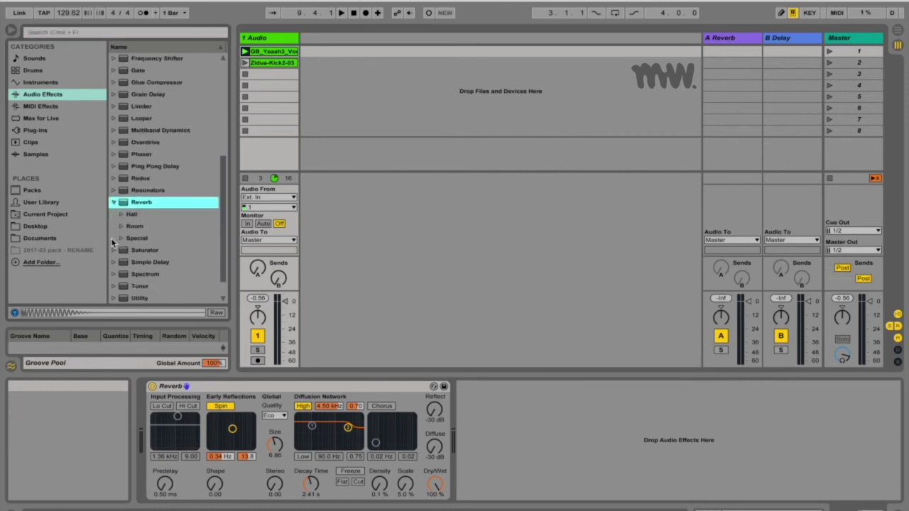
{"action": "left_click", "coordinate": [113, 202]}
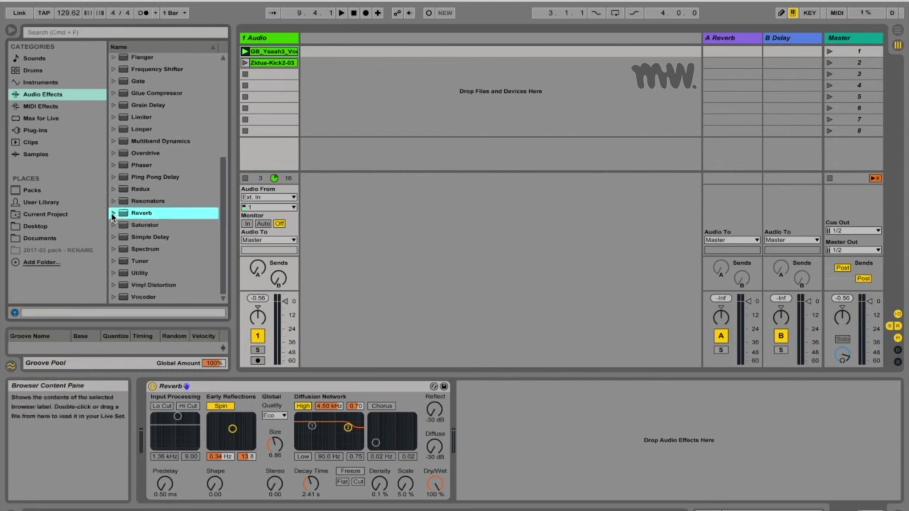
{"action": "left_click", "coordinate": [113, 214]}
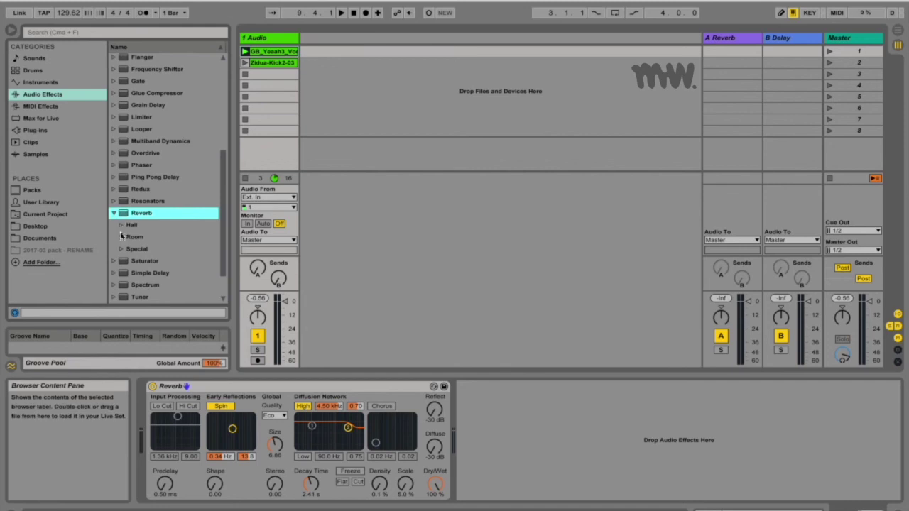
{"action": "left_click", "coordinate": [121, 224]}
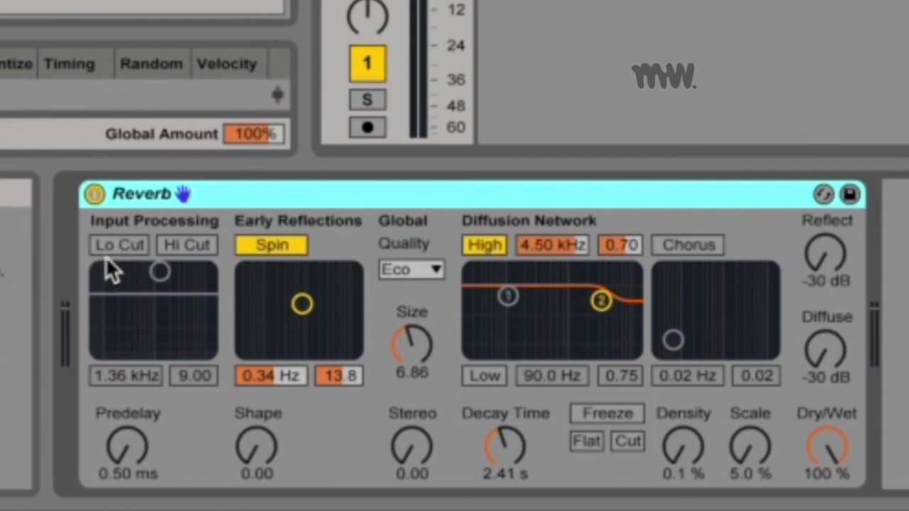
Step: Enable the Reverb's Lo Cut and Hi Cut input filters
{"action": "left_click", "coordinate": [122, 245]}
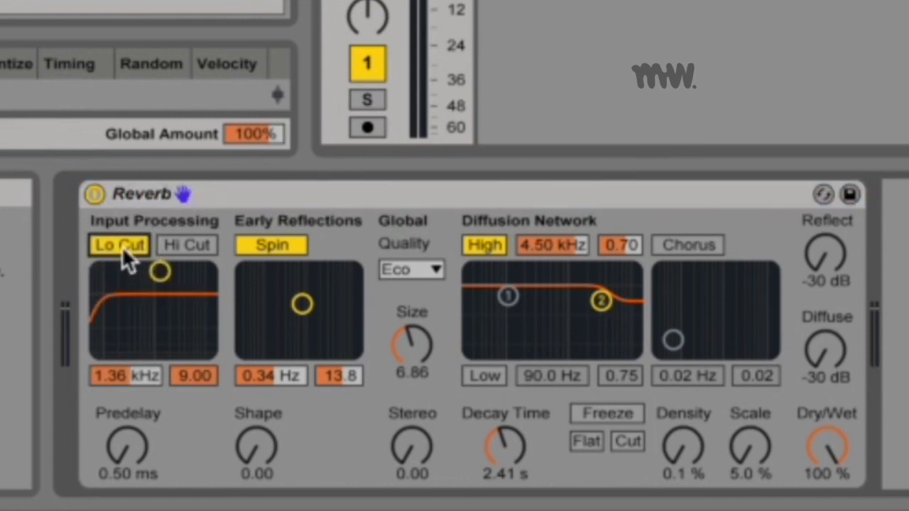
{"action": "left_click", "coordinate": [121, 246]}
{"action": "left_click", "coordinate": [122, 246]}
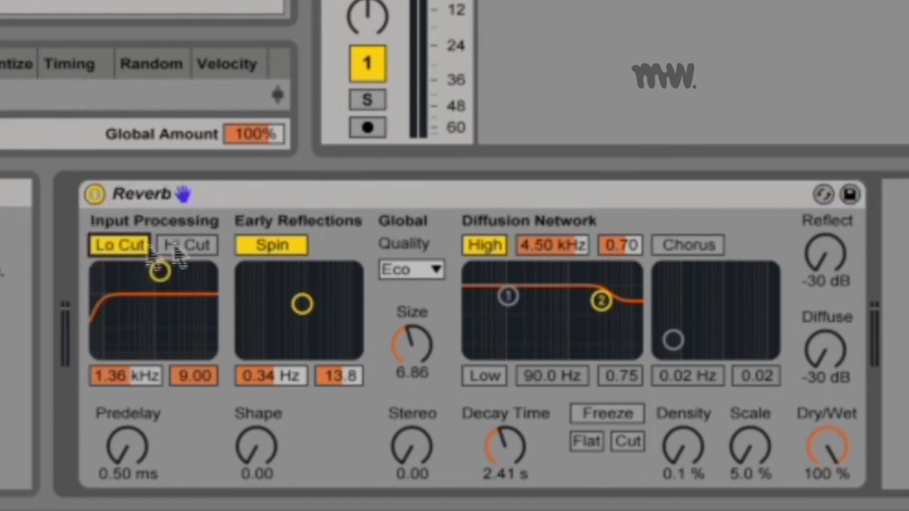
{"action": "left_click", "coordinate": [200, 245]}
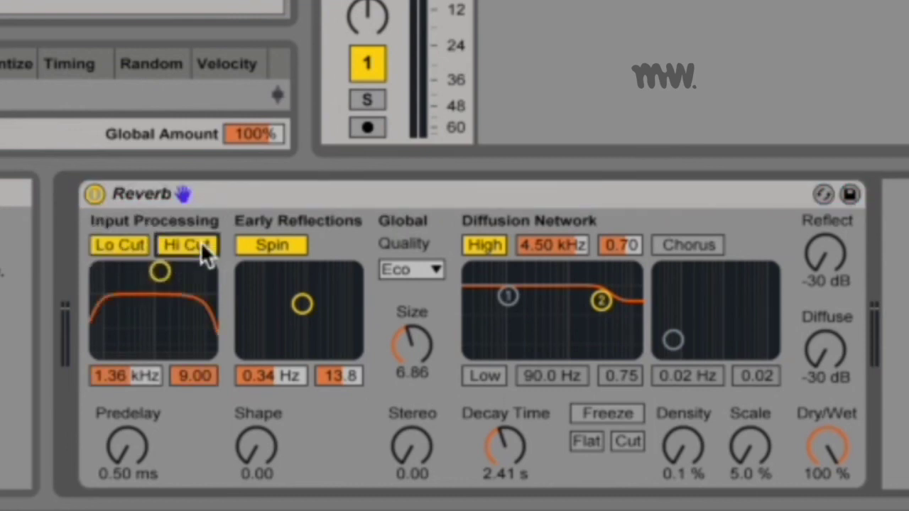
Step: Shape the input filter band to 498 Hz with a width of 6.01
{"action": "left_click", "coordinate": [158, 273]}
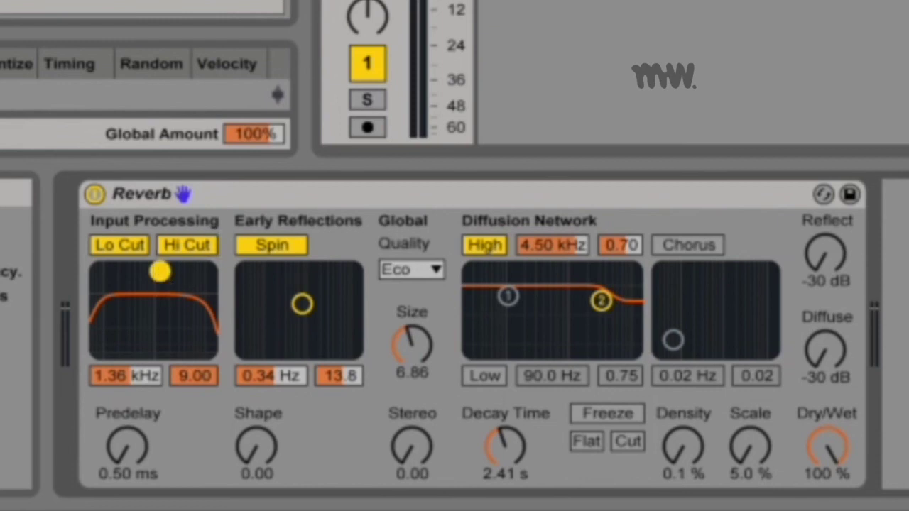
{"action": "left_click_drag", "start_coordinate": [160, 272], "coordinate": [166, 301]}
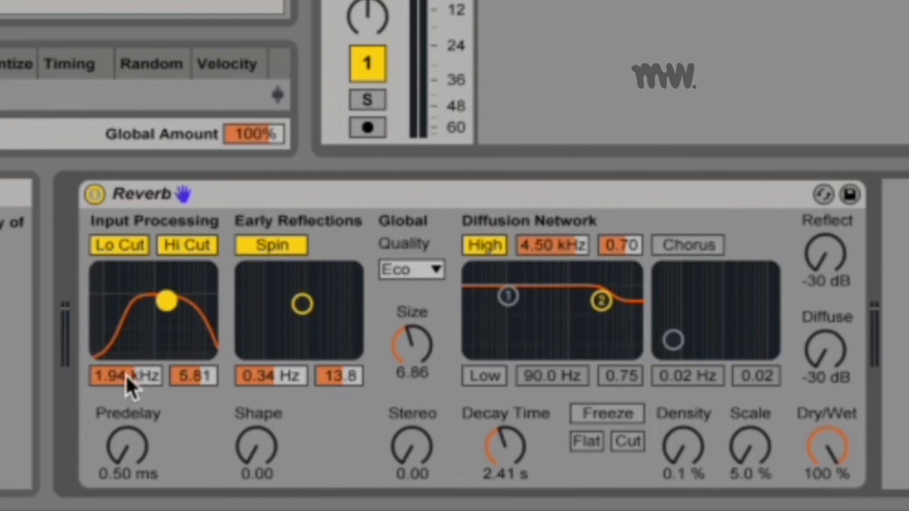
{"action": "mouse_move", "coordinate": [126, 377]}
{"action": "left_mouse_down"}
{"action": "mouse_move", "coordinate": [126, 359]}
{"action": "mouse_move", "coordinate": [129, 383]}
{"action": "left_mouse_up"}
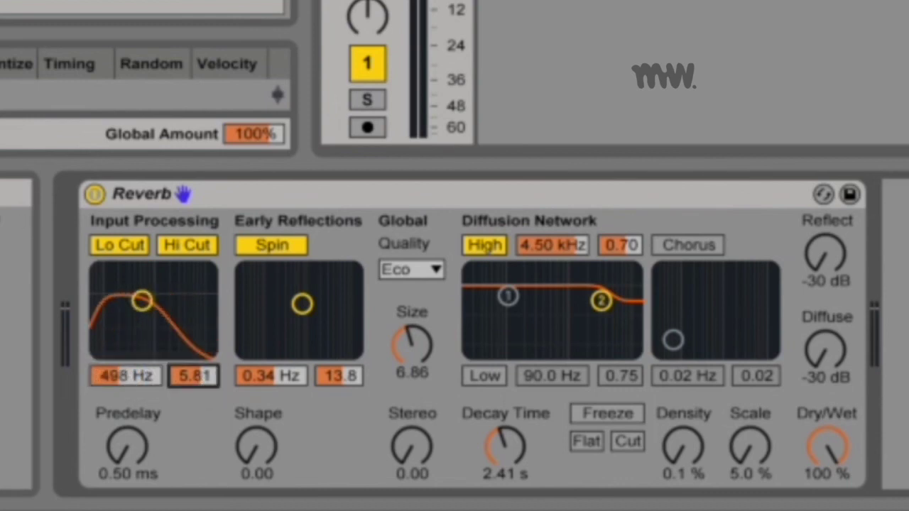
{"action": "mouse_move", "coordinate": [191, 376]}
{"action": "left_mouse_down"}
{"action": "mouse_move", "coordinate": [192, 359]}
{"action": "mouse_move", "coordinate": [192, 391]}
{"action": "mouse_move", "coordinate": [192, 373]}
{"action": "left_mouse_up"}
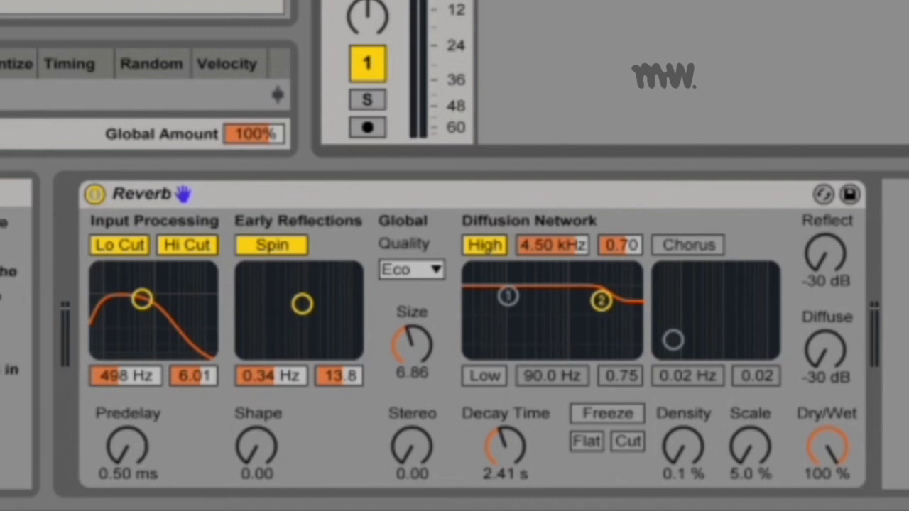
Step: Switch off Lo Cut and Hi Cut, audition longer predelay during playback, then return predelay to 0.50 ms
{"action": "left_click", "coordinate": [187, 244]}
{"action": "left_click", "coordinate": [119, 244]}
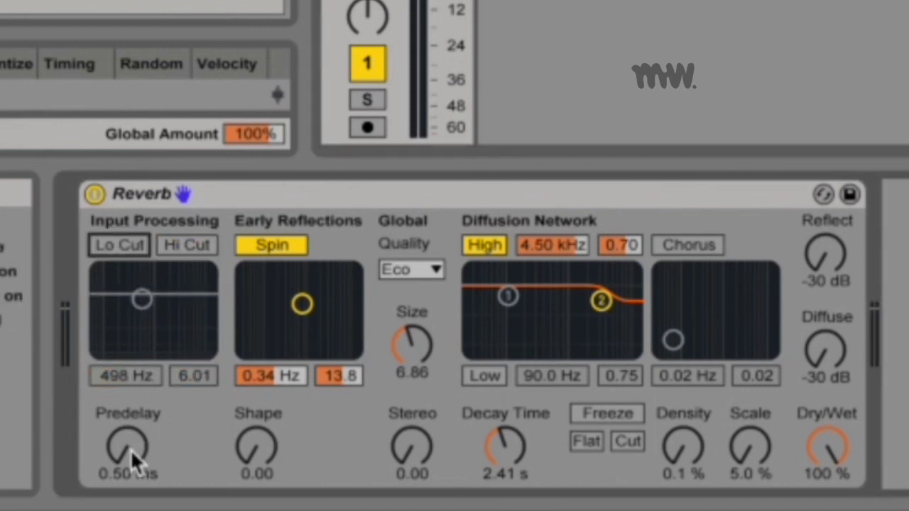
{"action": "left_click_drag", "start_coordinate": [131, 450], "coordinate": [130, 430]}
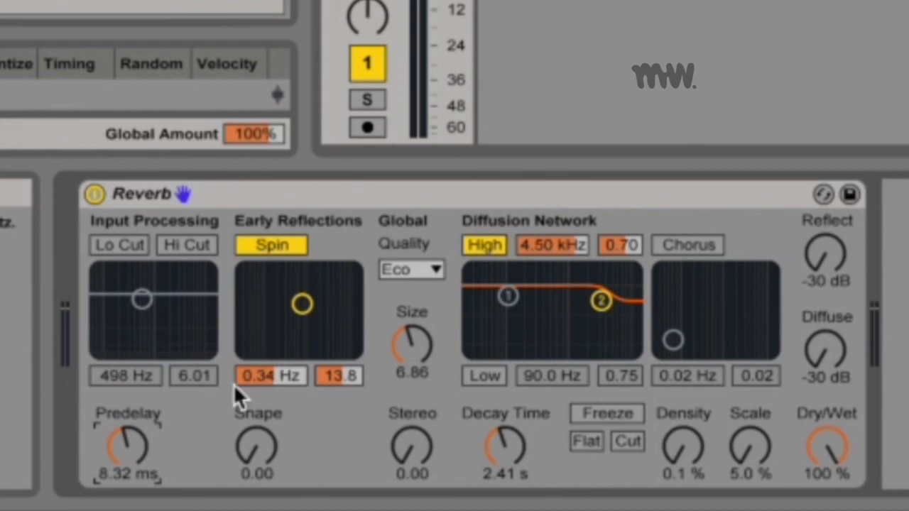
{"action": "key", "text": "space"}
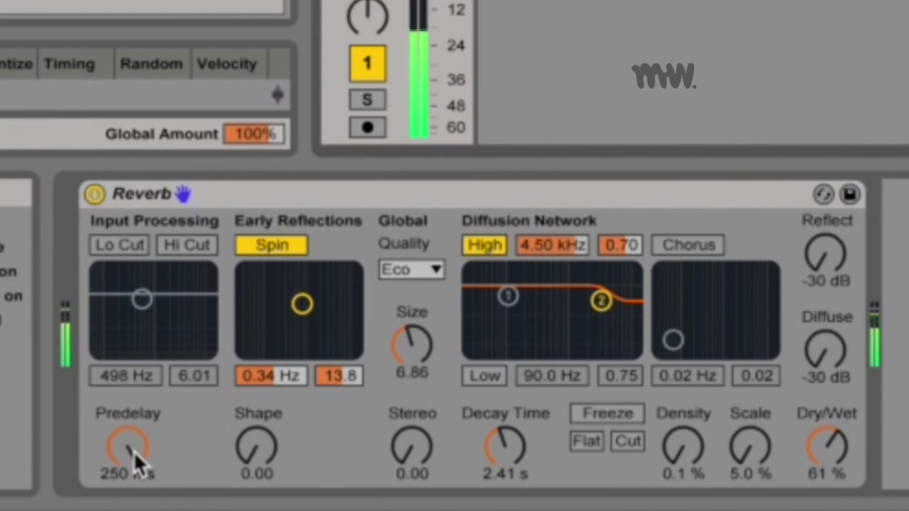
{"action": "left_click_drag", "start_coordinate": [133, 451], "coordinate": [133, 504]}
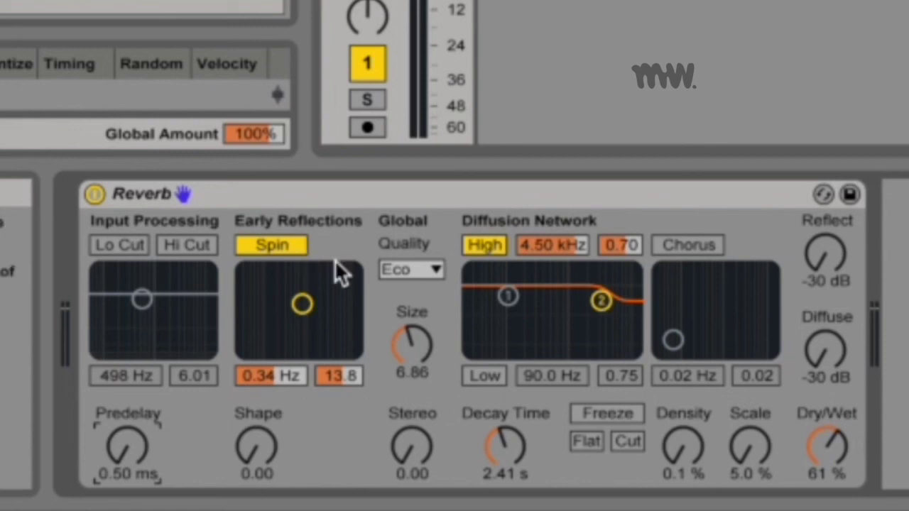
Step: Raise Dry/Wet to 100 %, switch Spin off, and sweep Shape between 0.00 and 0.56
{"action": "left_click_drag", "start_coordinate": [830, 450], "coordinate": [829, 405]}
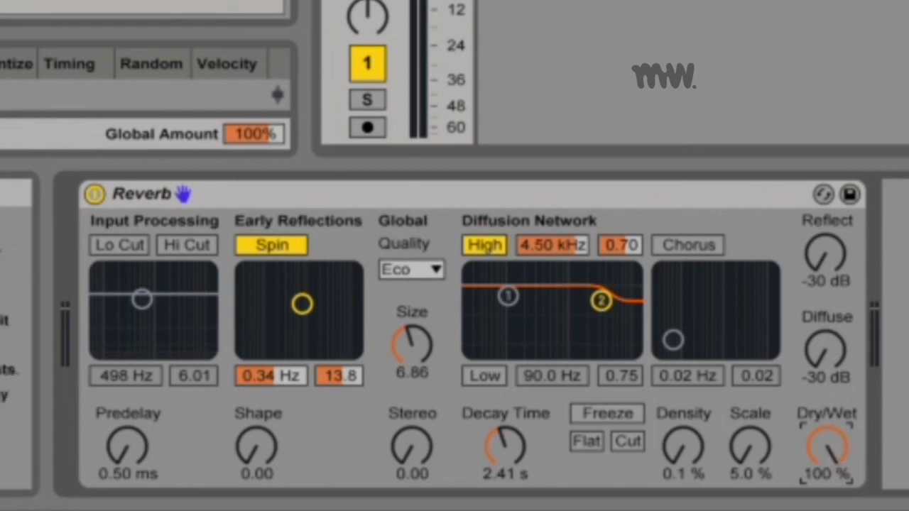
{"action": "left_click", "coordinate": [248, 241]}
{"action": "left_click_drag", "start_coordinate": [253, 467], "coordinate": [253, 439]}
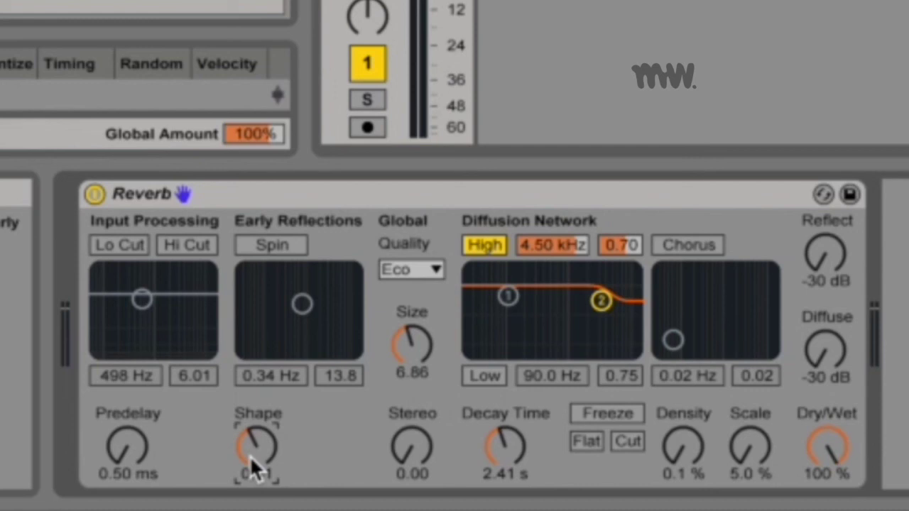
{"action": "left_click_drag", "start_coordinate": [250, 456], "coordinate": [250, 486]}
{"action": "left_click_drag", "start_coordinate": [250, 446], "coordinate": [250, 374]}
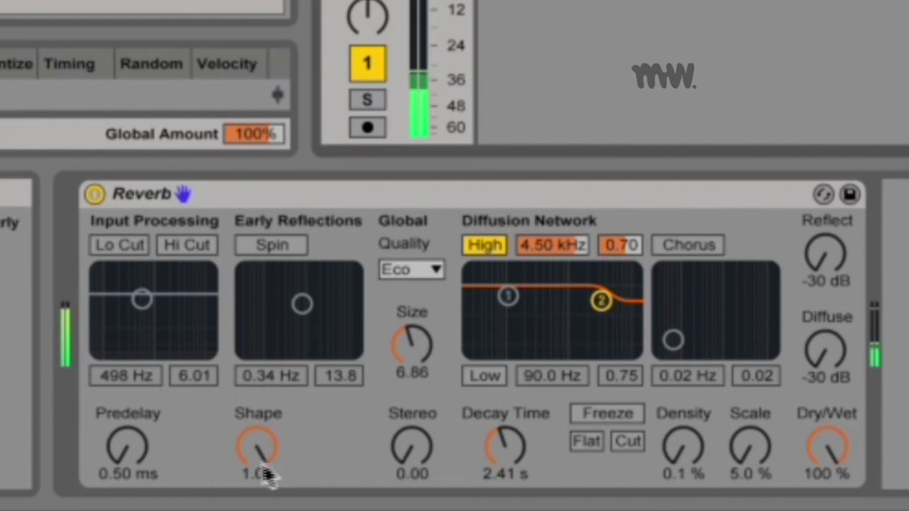
Step: Switch off the diffusion high shelf, set Shape to 0.00, and enable early-reflection Spin
{"action": "left_click", "coordinate": [251, 446]}
{"action": "key", "text": "Delete"}
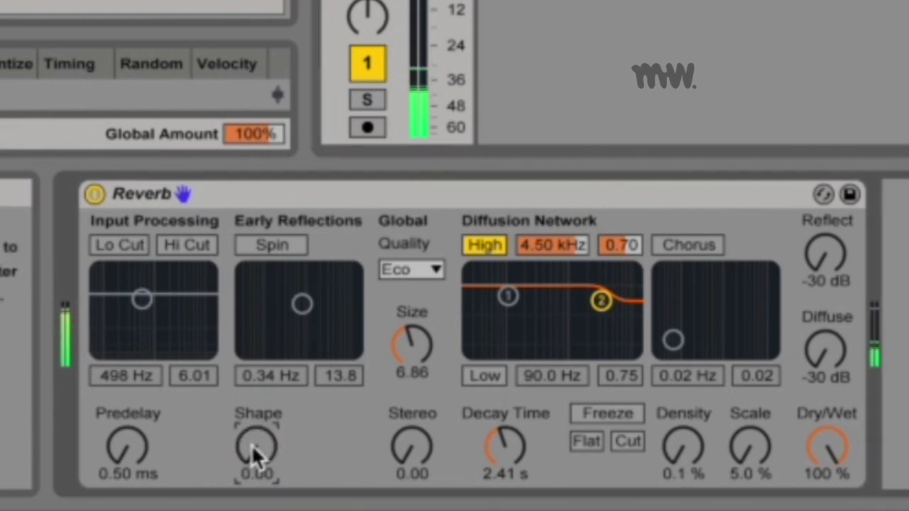
{"action": "key", "text": "XF86AudioRaiseVolume"}
{"action": "key", "text": "XF86AudioRaiseVolume"}
{"action": "key", "text": "XF86AudioRaiseVolume"}
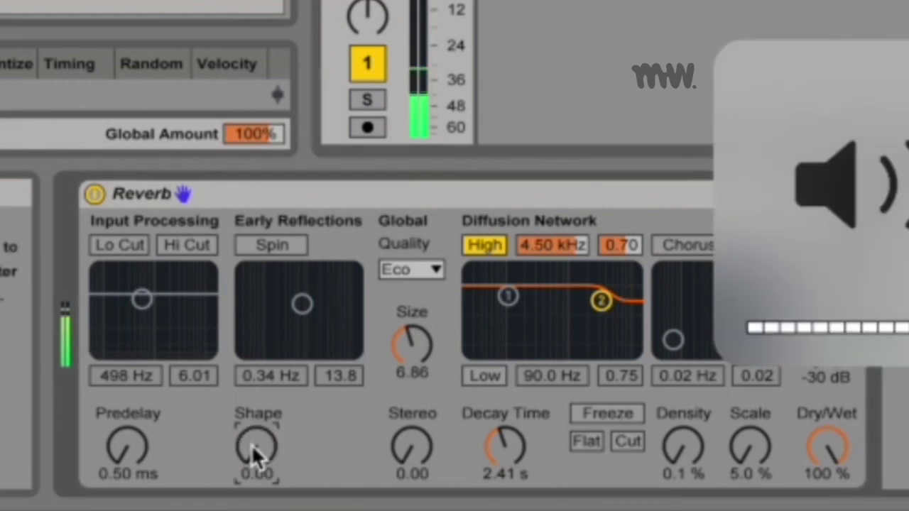
{"action": "key", "text": "super+z"}
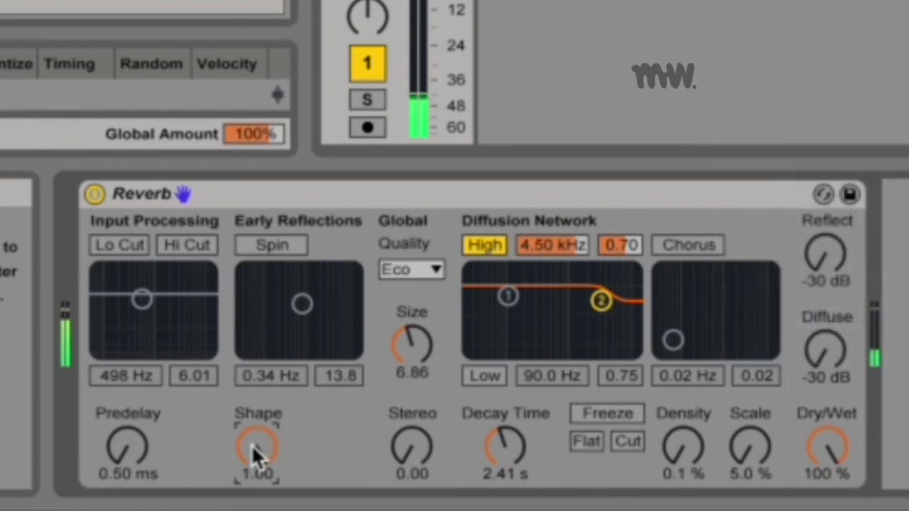
{"action": "key", "text": "super+z"}
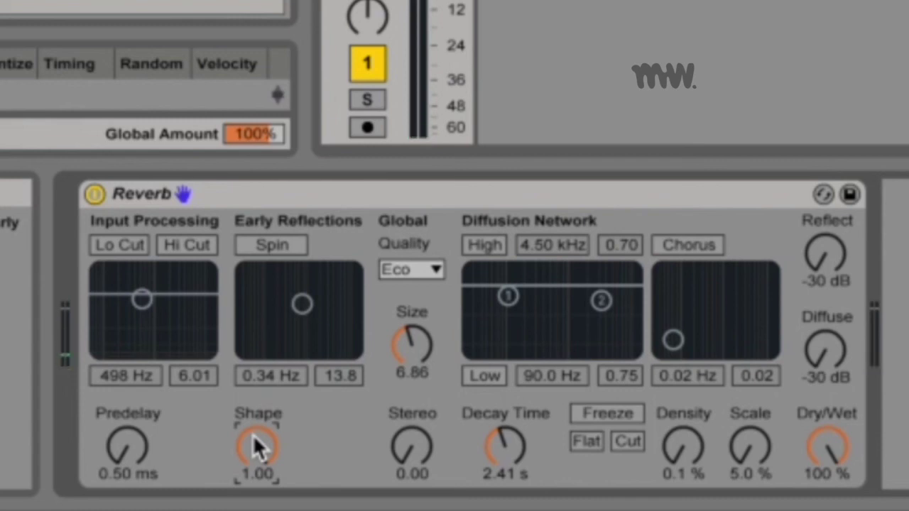
{"action": "mouse_move", "coordinate": [257, 446]}
{"action": "left_mouse_down"}
{"action": "mouse_move", "coordinate": [259, 454]}
{"action": "mouse_move", "coordinate": [260, 442]}
{"action": "left_mouse_up"}
{"action": "left_click", "coordinate": [263, 246]}
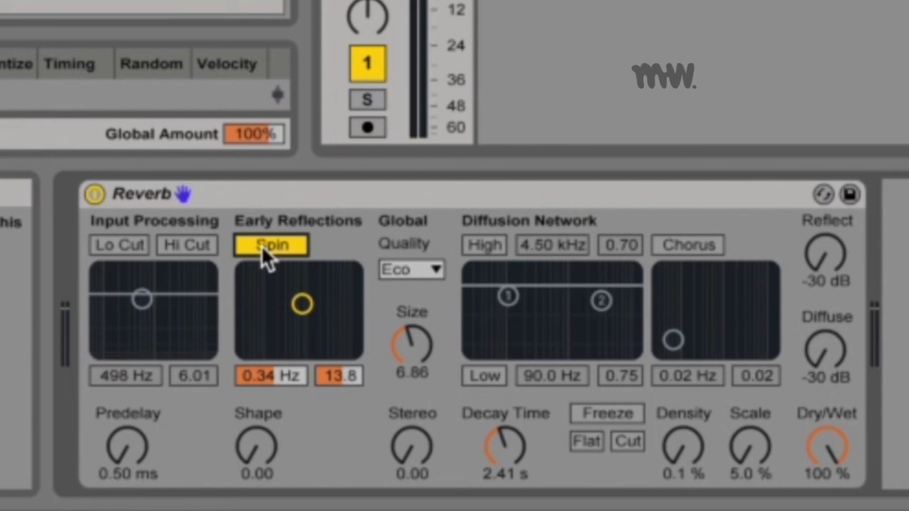
Step: Move the Early Reflections spin point around, trying rates between 0.38 and 0.91 Hz
{"action": "left_click_drag", "start_coordinate": [294, 312], "coordinate": [276, 302]}
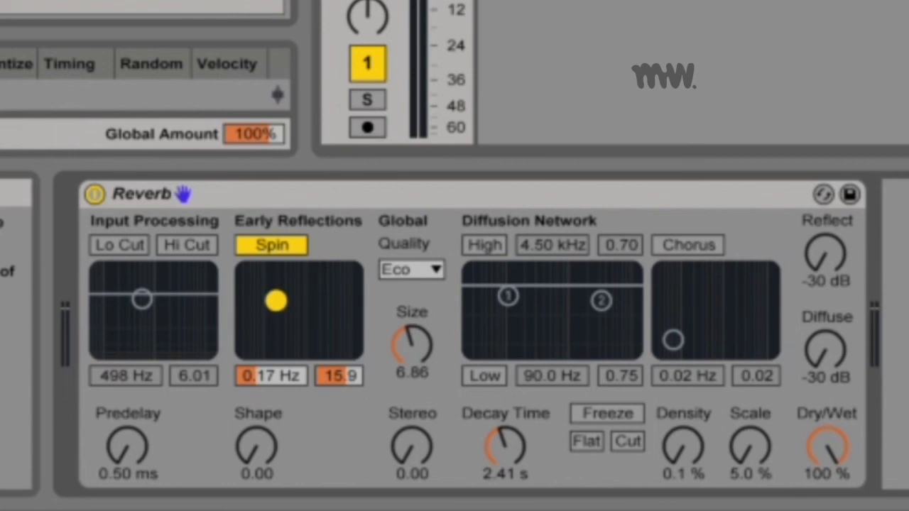
{"action": "mouse_move", "coordinate": [276, 301]}
{"action": "left_mouse_down"}
{"action": "mouse_move", "coordinate": [294, 300]}
{"action": "mouse_move", "coordinate": [278, 315]}
{"action": "mouse_move", "coordinate": [291, 270]}
{"action": "mouse_move", "coordinate": [279, 302]}
{"action": "left_mouse_up"}
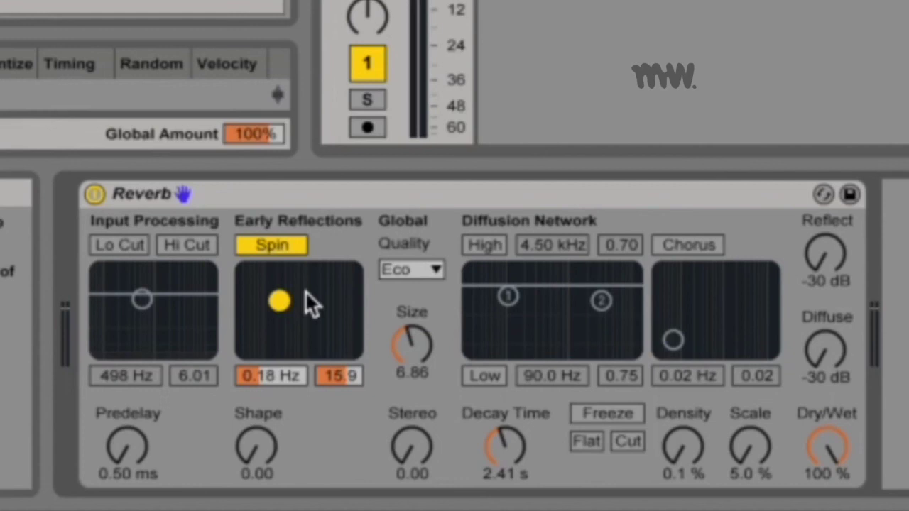
{"action": "mouse_move", "coordinate": [285, 377]}
{"action": "left_mouse_down"}
{"action": "mouse_move", "coordinate": [286, 347]}
{"action": "mouse_move", "coordinate": [286, 403]}
{"action": "mouse_move", "coordinate": [296, 378]}
{"action": "mouse_move", "coordinate": [295, 404]}
{"action": "mouse_move", "coordinate": [296, 378]}
{"action": "left_mouse_up"}
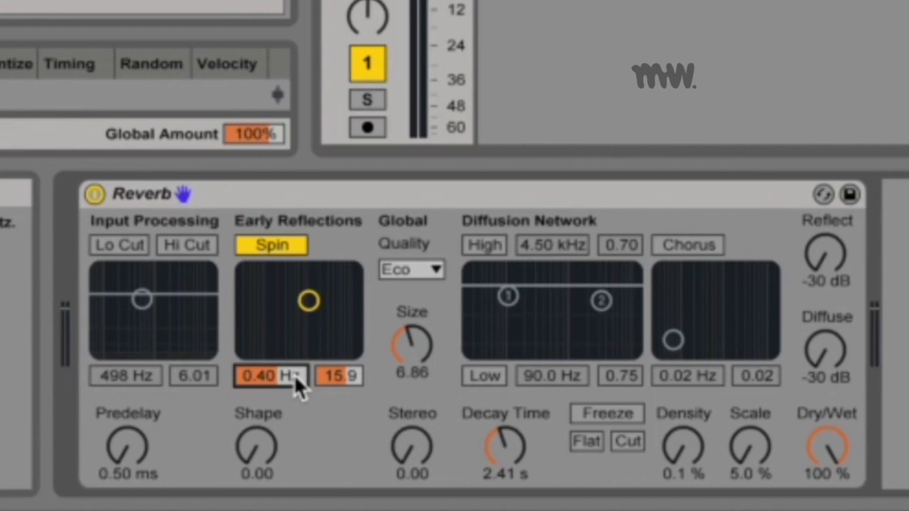
{"action": "mouse_move", "coordinate": [294, 374]}
{"action": "left_mouse_down"}
{"action": "mouse_move", "coordinate": [294, 394]}
{"action": "mouse_move", "coordinate": [294, 376]}
{"action": "left_mouse_up"}
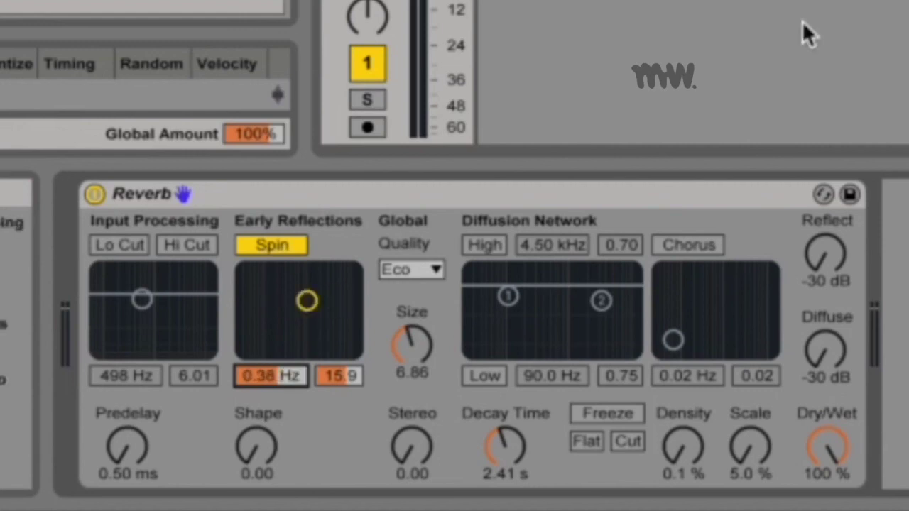
Step: Set Spin to a 1.30 Hz rate and 55.0 amount, then show the Quality options
{"action": "left_click", "coordinate": [287, 244]}
{"action": "left_click", "coordinate": [287, 244]}
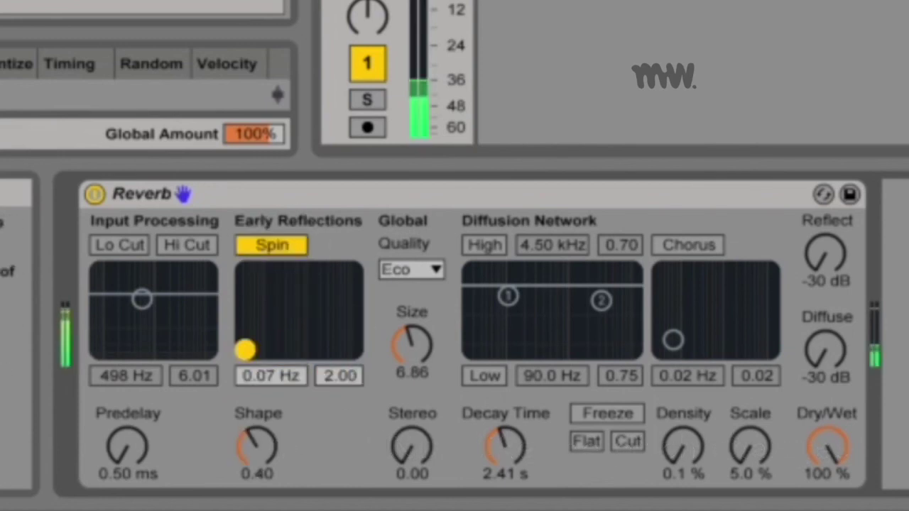
{"action": "left_click_drag", "start_coordinate": [272, 338], "coordinate": [353, 271]}
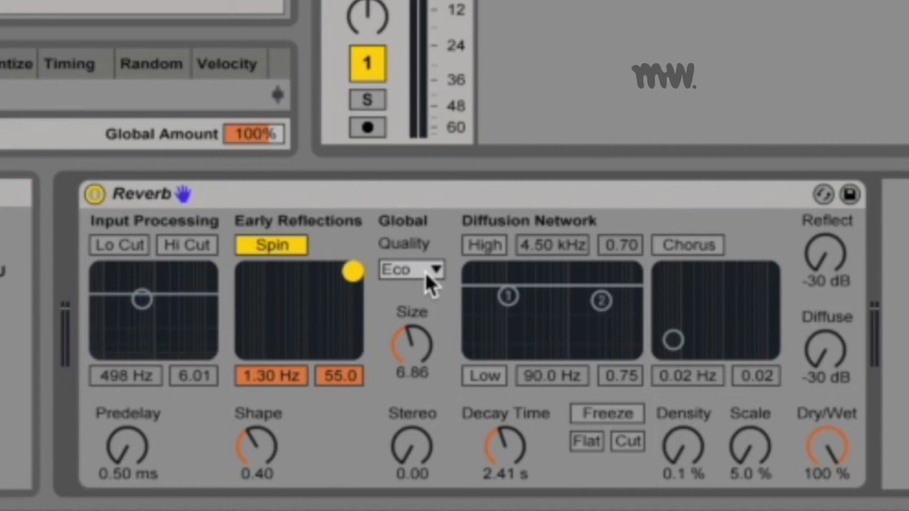
{"action": "left_click", "coordinate": [428, 280]}
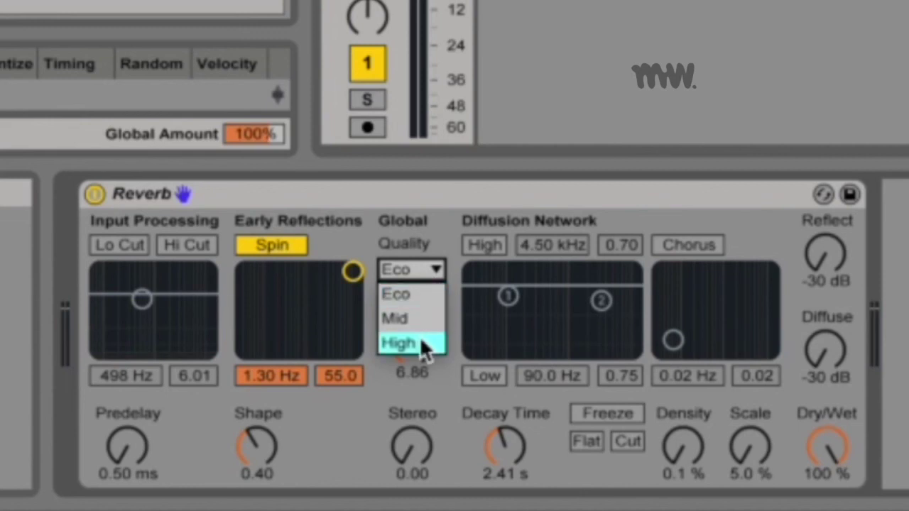
Step: Keep Eco quality and sweep the reverb Size up to 500.00, ending at 0.22
{"action": "left_click", "coordinate": [436, 269]}
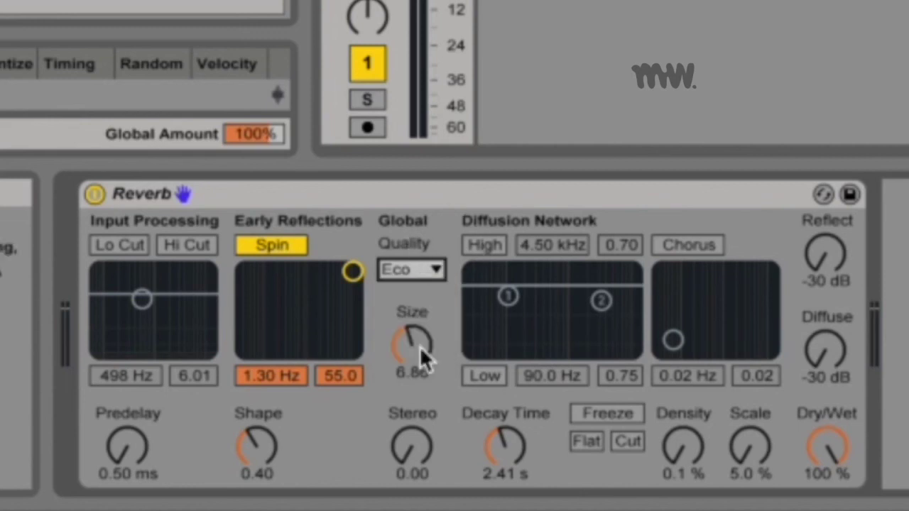
{"action": "left_click_drag", "start_coordinate": [420, 345], "coordinate": [420, 298]}
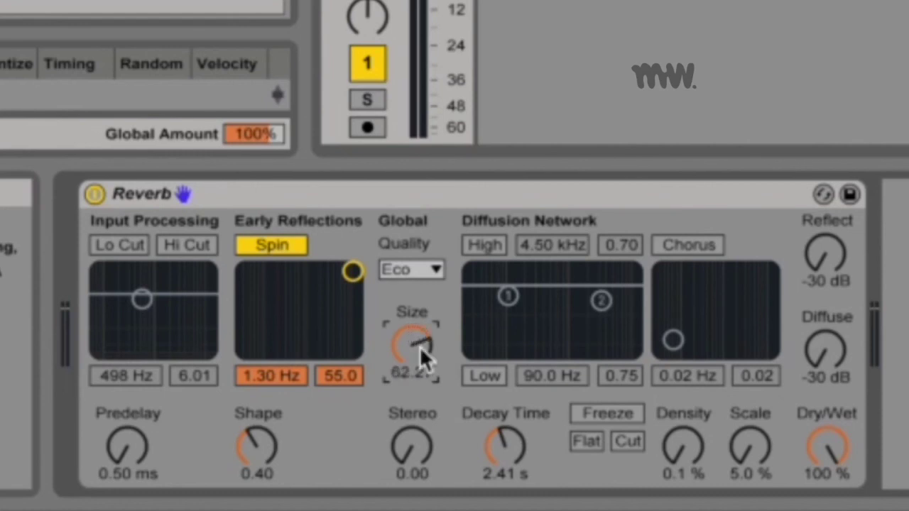
{"action": "left_click_drag", "start_coordinate": [420, 347], "coordinate": [420, 298]}
{"action": "left_click_drag", "start_coordinate": [419, 346], "coordinate": [420, 412]}
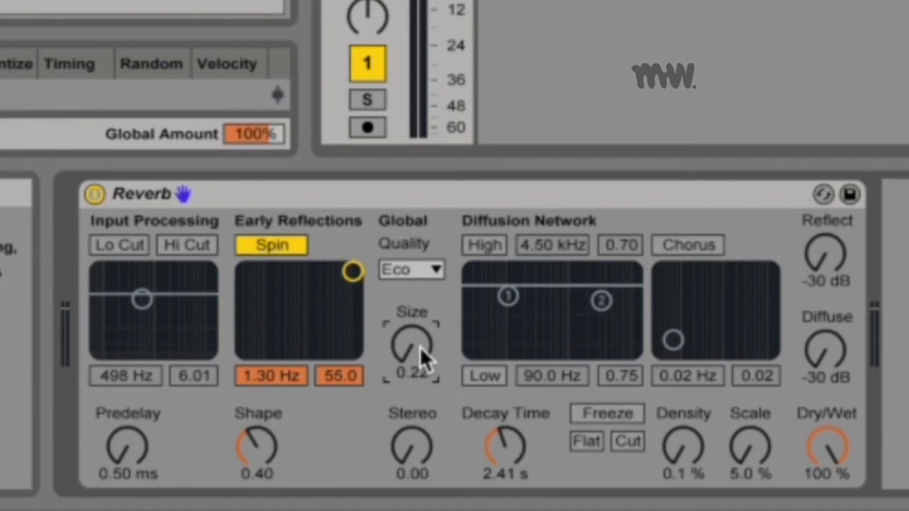
{"action": "left_click_drag", "start_coordinate": [423, 348], "coordinate": [423, 284]}
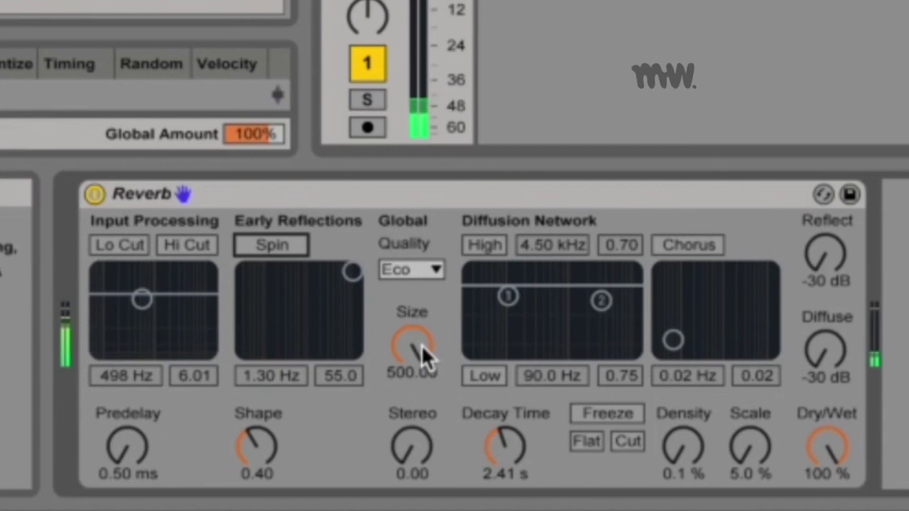
{"action": "left_click_drag", "start_coordinate": [421, 344], "coordinate": [421, 398]}
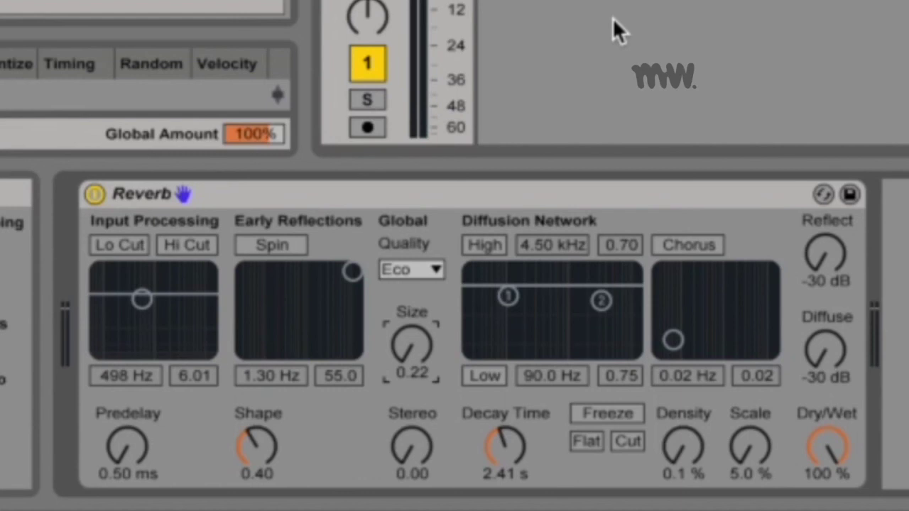
Step: Sweep the Stereo width up, back to 0.00, and settle it at 118.12
{"action": "left_click", "coordinate": [429, 446]}
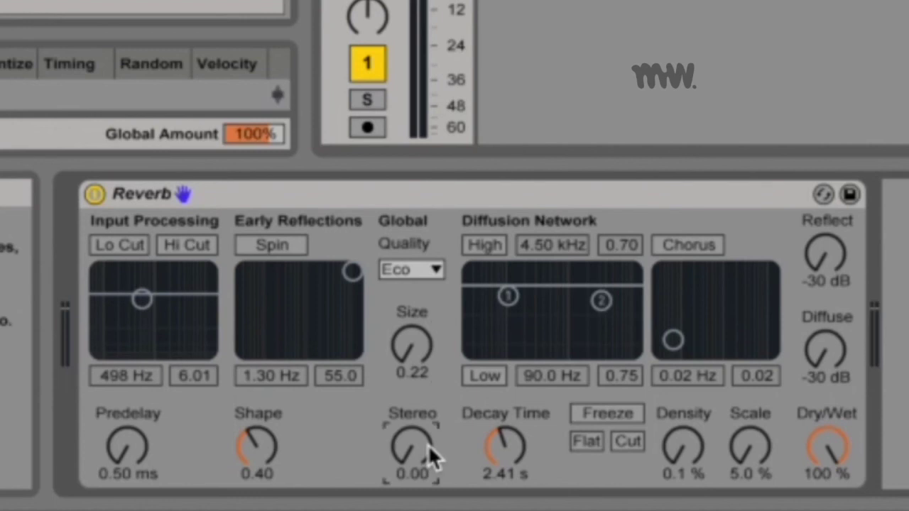
{"action": "left_click_drag", "start_coordinate": [428, 446], "coordinate": [428, 341]}
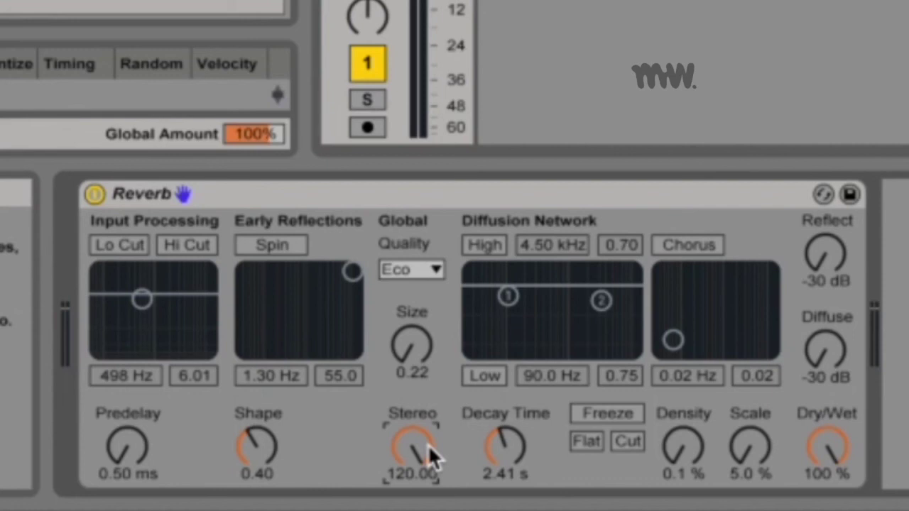
{"action": "left_click_drag", "start_coordinate": [427, 444], "coordinate": [428, 510]}
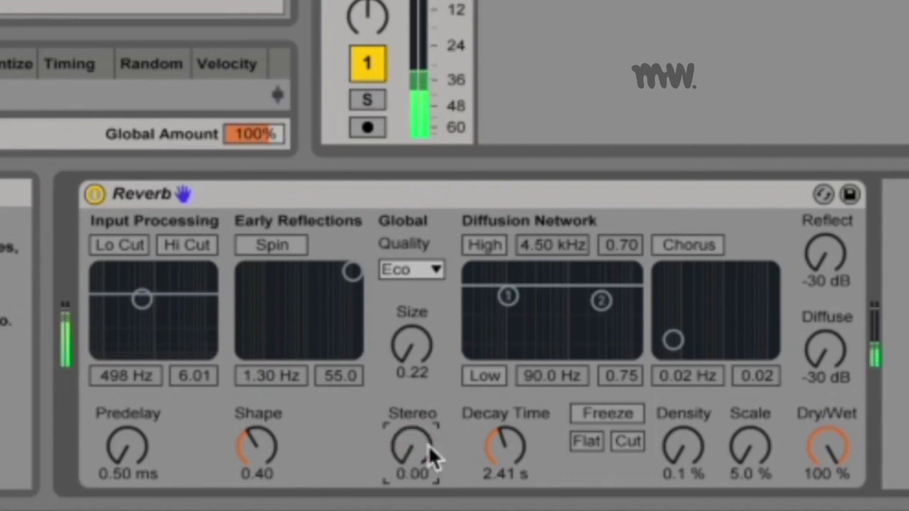
{"action": "left_click_drag", "start_coordinate": [419, 480], "coordinate": [419, 417]}
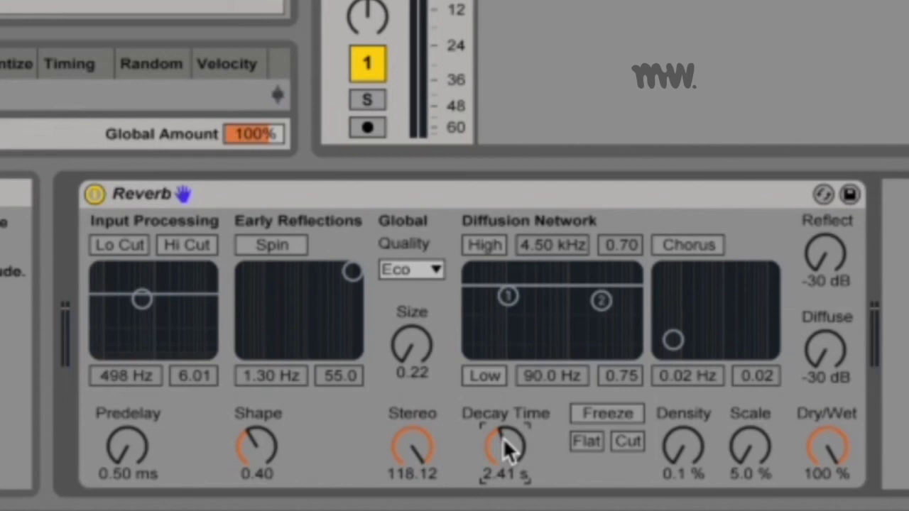
Step: Sweep Decay Time to about 54.8 s, down to 200 ms, then set it to 60.0 s
{"action": "left_click_drag", "start_coordinate": [503, 437], "coordinate": [503, 355]}
{"action": "left_click_drag", "start_coordinate": [506, 448], "coordinate": [507, 501]}
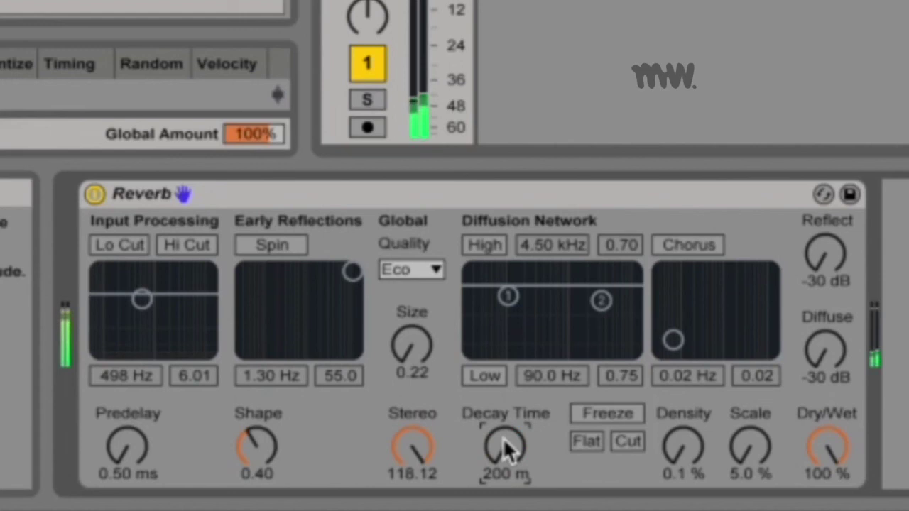
{"action": "left_click_drag", "start_coordinate": [504, 443], "coordinate": [505, 369]}
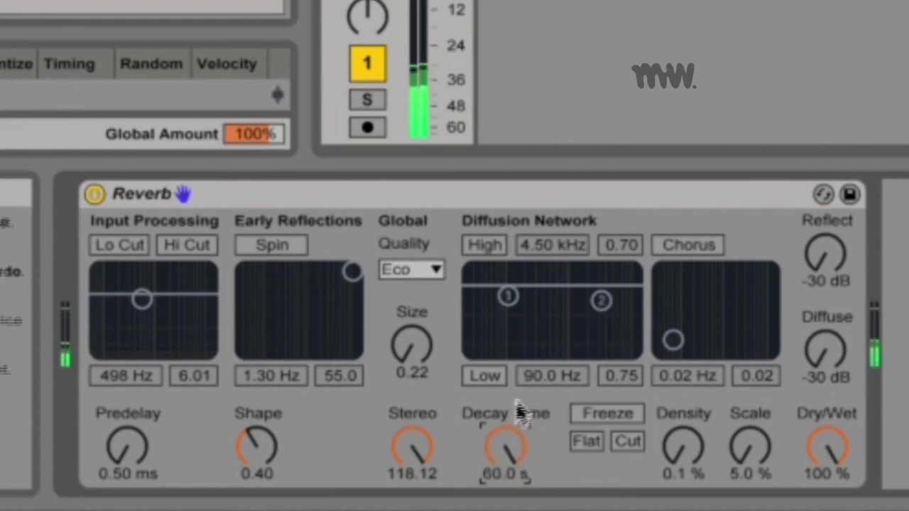
Step: Switch on the diffusion high and low shelves, toggling the high shelf off and on
{"action": "left_click", "coordinate": [485, 245]}
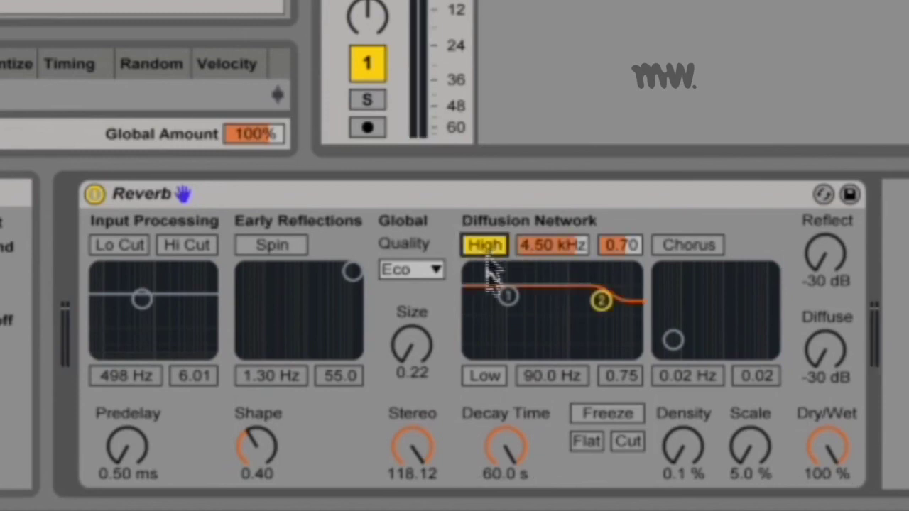
{"action": "left_click", "coordinate": [485, 375]}
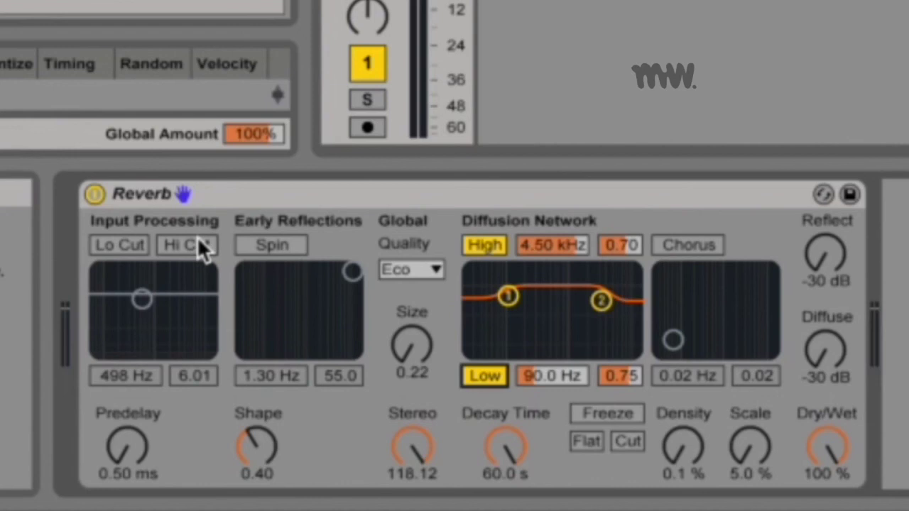
{"action": "left_click", "coordinate": [493, 244]}
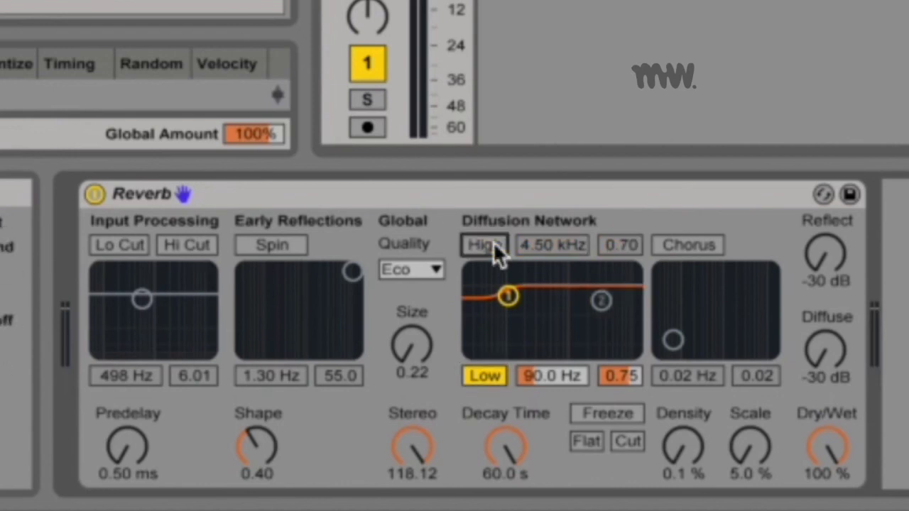
{"action": "left_click", "coordinate": [493, 243]}
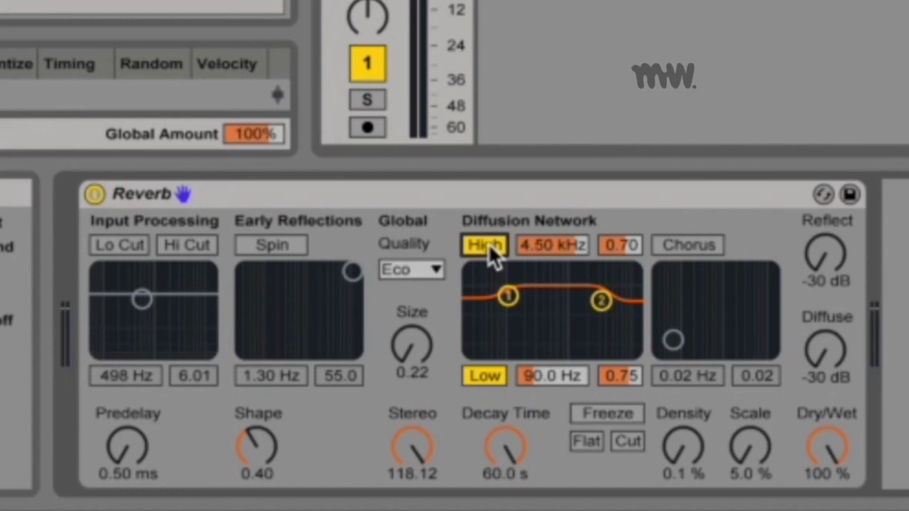
Step: Turn off the low shelf and drag the shelves to 20.0 Hz / 0.98 and 83.8 Hz / 0.20
{"action": "left_click", "coordinate": [485, 376]}
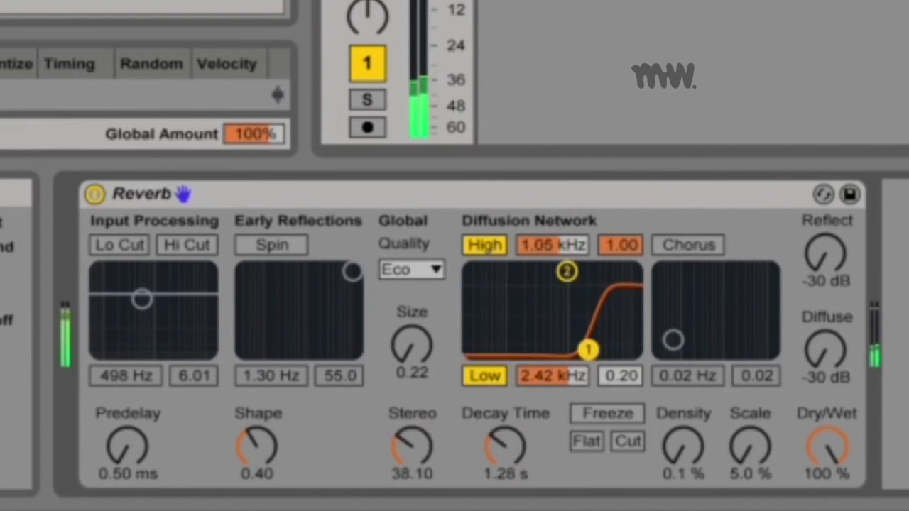
{"action": "left_click_drag", "start_coordinate": [588, 350], "coordinate": [471, 274]}
{"action": "left_click_drag", "start_coordinate": [566, 272], "coordinate": [507, 349]}
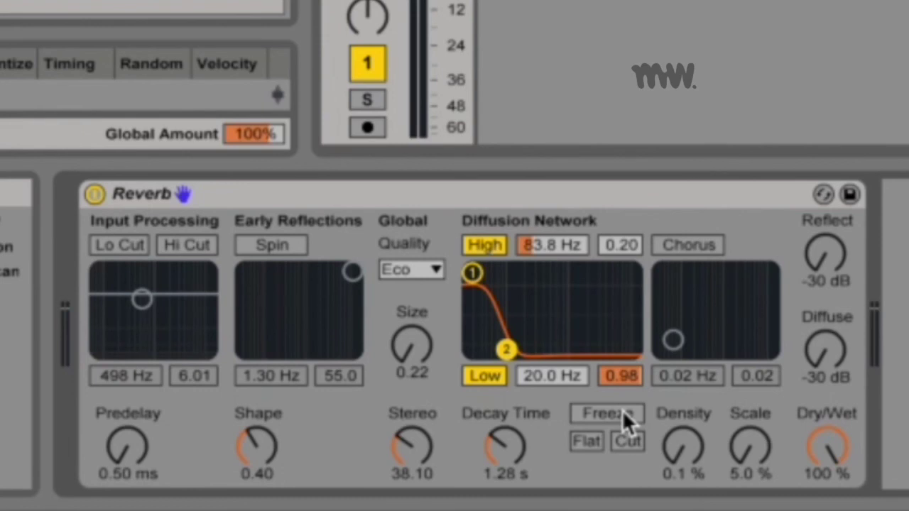
Step: Freeze the reverb tail, toggle Cut, and ride Dry/Wet down to 0 %
{"action": "left_click", "coordinate": [622, 416]}
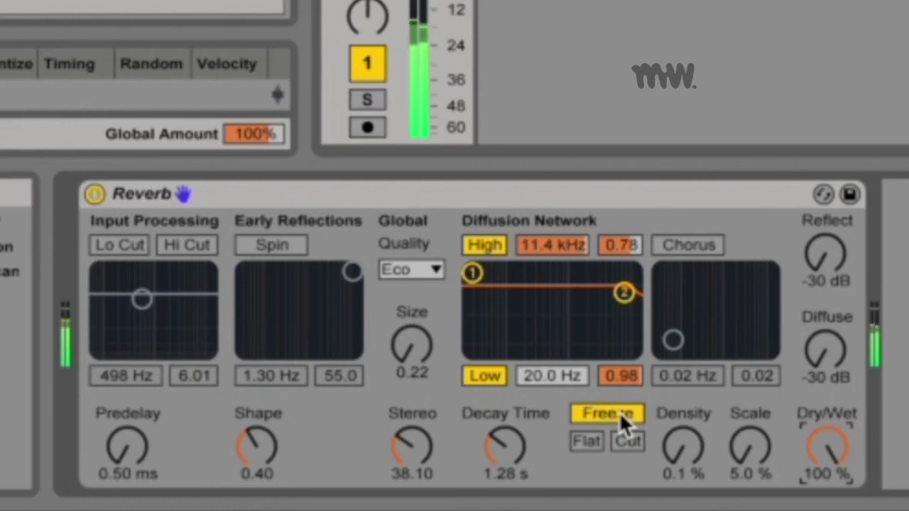
{"action": "left_click_drag", "start_coordinate": [827, 446], "coordinate": [827, 397]}
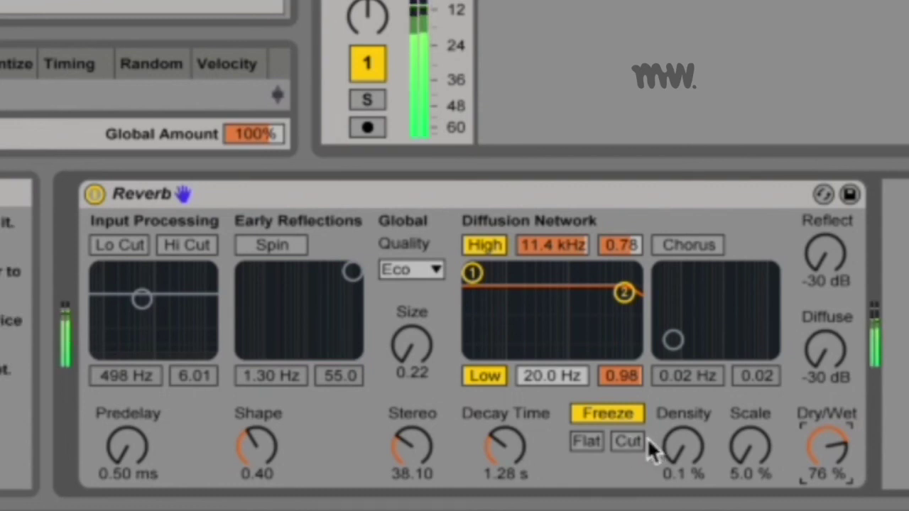
{"action": "left_click", "coordinate": [637, 442]}
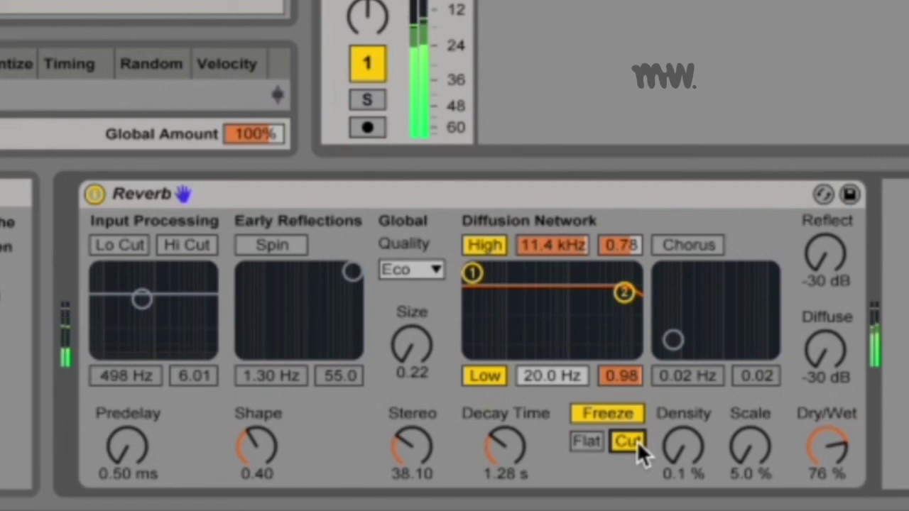
{"action": "left_click_drag", "start_coordinate": [829, 448], "coordinate": [830, 497]}
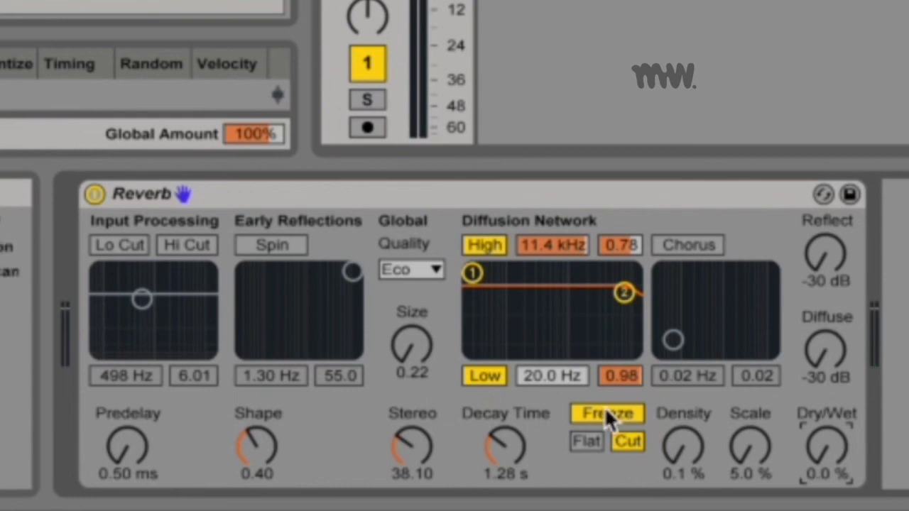
{"action": "left_click", "coordinate": [630, 439]}
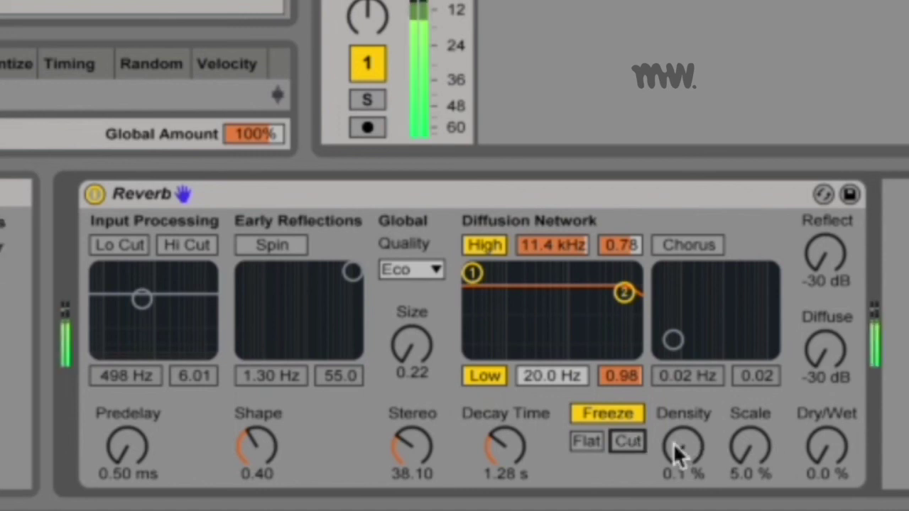
{"action": "left_click_drag", "start_coordinate": [831, 451], "coordinate": [831, 404]}
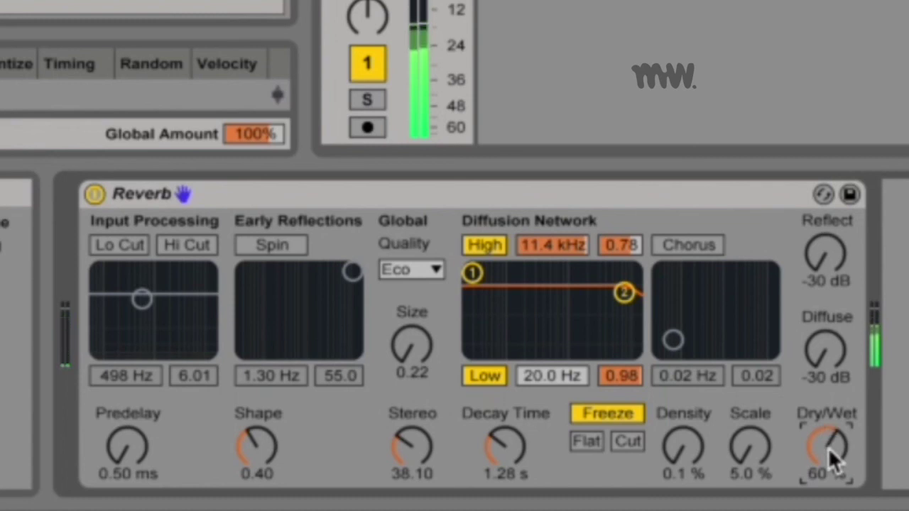
{"action": "left_click_drag", "start_coordinate": [828, 448], "coordinate": [828, 497]}
Step: Raise the low shelf to 512 Hz and switch Flat on for the frozen reverb
{"action": "left_click", "coordinate": [589, 441]}
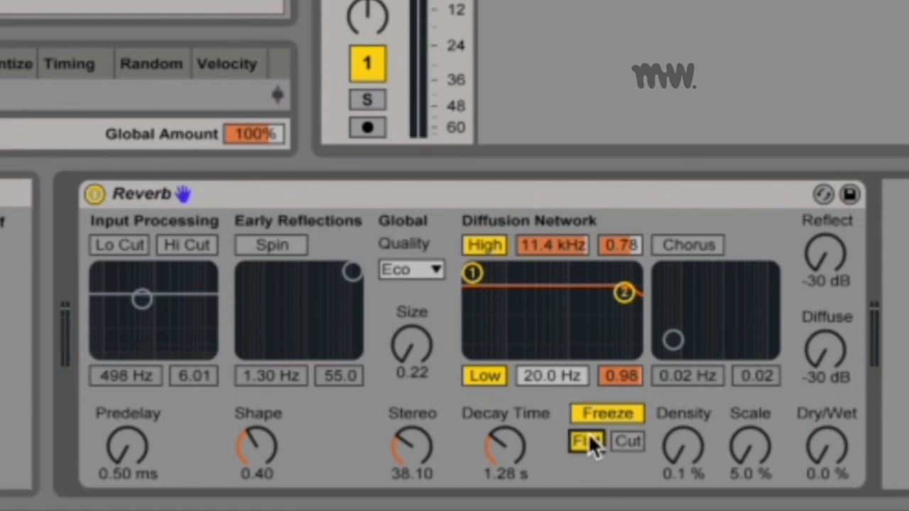
{"action": "left_click", "coordinate": [588, 441]}
{"action": "left_click_drag", "start_coordinate": [471, 272], "coordinate": [516, 304]}
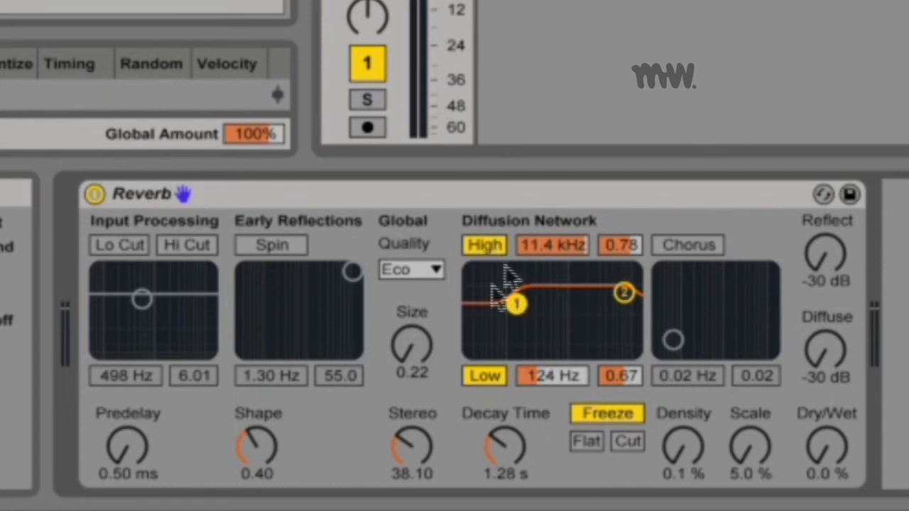
{"action": "left_click_drag", "start_coordinate": [533, 376], "coordinate": [533, 352]}
{"action": "left_click", "coordinate": [587, 441]}
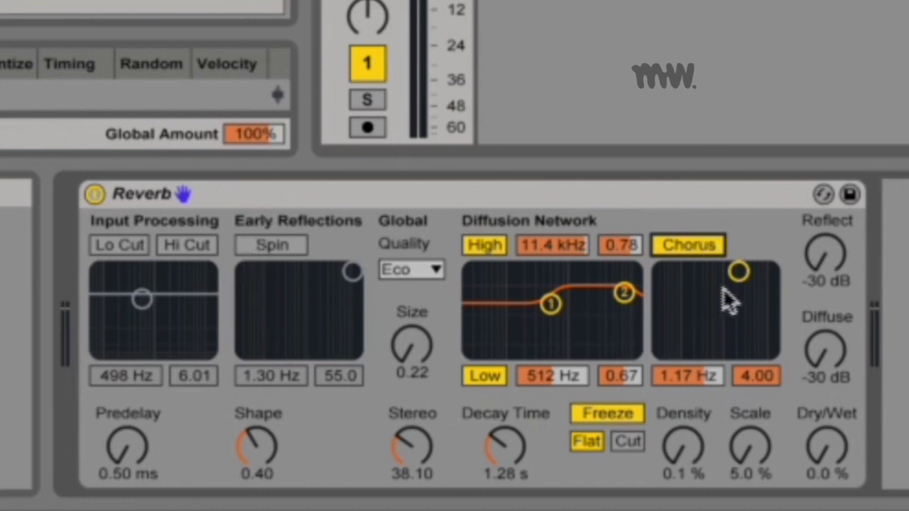
Step: Toggle Chorus and push its rate and amount to the maximum, 8.00 Hz and 4.00
{"action": "mouse_move", "coordinate": [739, 272]}
{"action": "left_mouse_down"}
{"action": "mouse_move", "coordinate": [738, 291]}
{"action": "mouse_move", "coordinate": [720, 308]}
{"action": "mouse_move", "coordinate": [769, 309]}
{"action": "mouse_move", "coordinate": [660, 305]}
{"action": "mouse_move", "coordinate": [757, 303]}
{"action": "mouse_move", "coordinate": [669, 309]}
{"action": "mouse_move", "coordinate": [752, 312]}
{"action": "mouse_move", "coordinate": [746, 270]}
{"action": "mouse_move", "coordinate": [748, 348]}
{"action": "mouse_move", "coordinate": [733, 272]}
{"action": "left_mouse_up"}
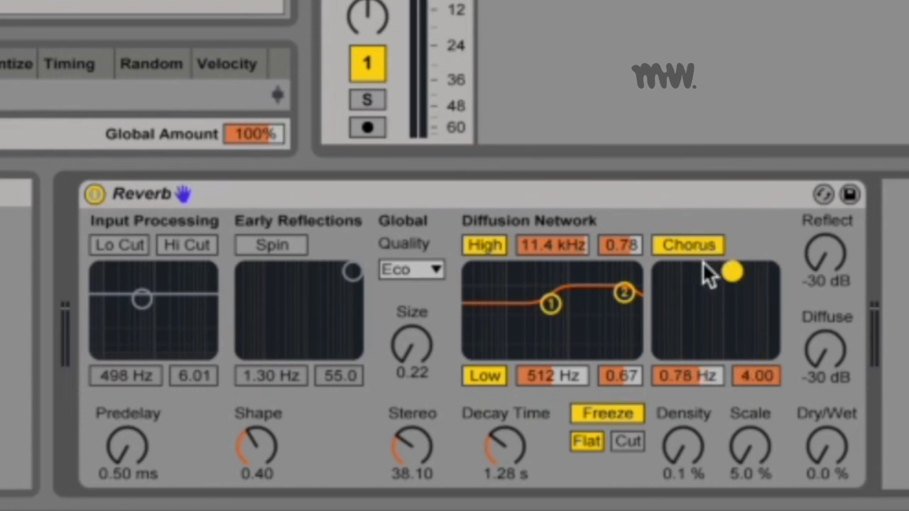
{"action": "left_click", "coordinate": [705, 247]}
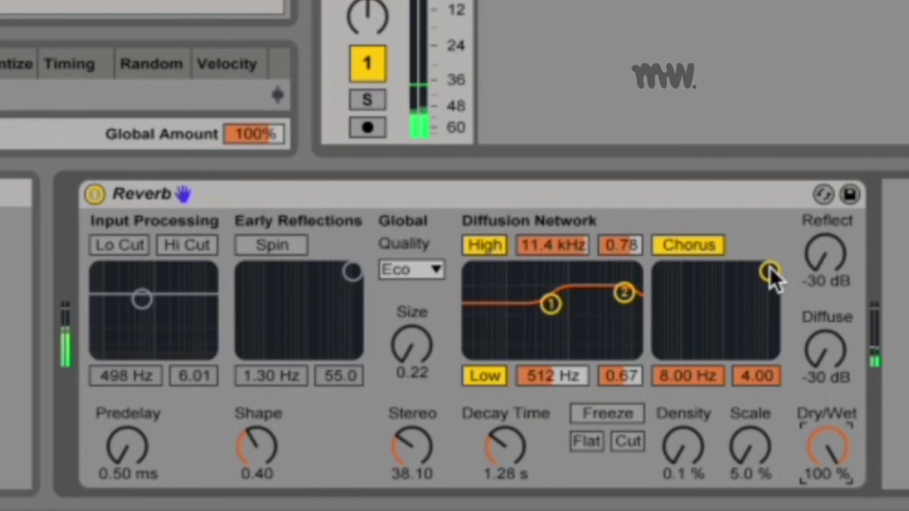
{"action": "mouse_move", "coordinate": [770, 270]}
{"action": "left_mouse_down"}
{"action": "mouse_move", "coordinate": [662, 349]}
{"action": "mouse_move", "coordinate": [769, 270]}
{"action": "left_mouse_up"}
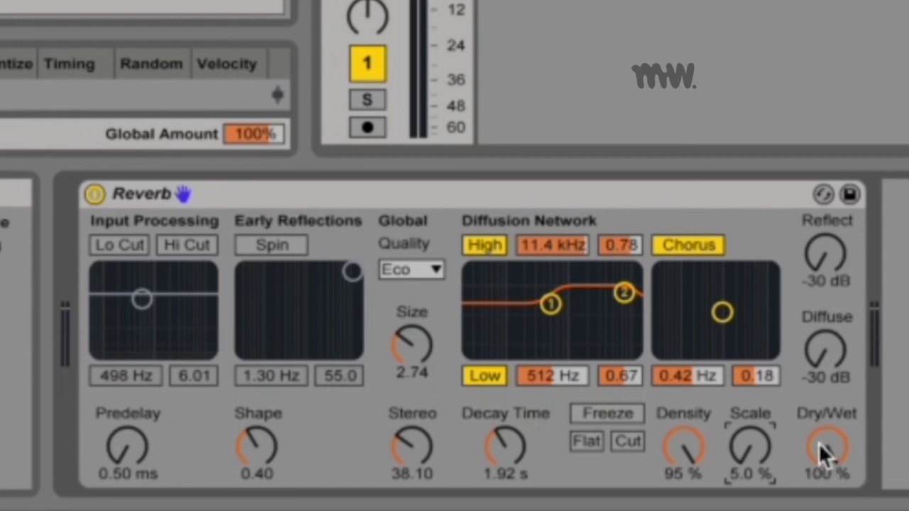
Step: Sweep Dry/Wet down to compare, then return it to 100 %
{"action": "left_click_drag", "start_coordinate": [819, 445], "coordinate": [819, 477]}
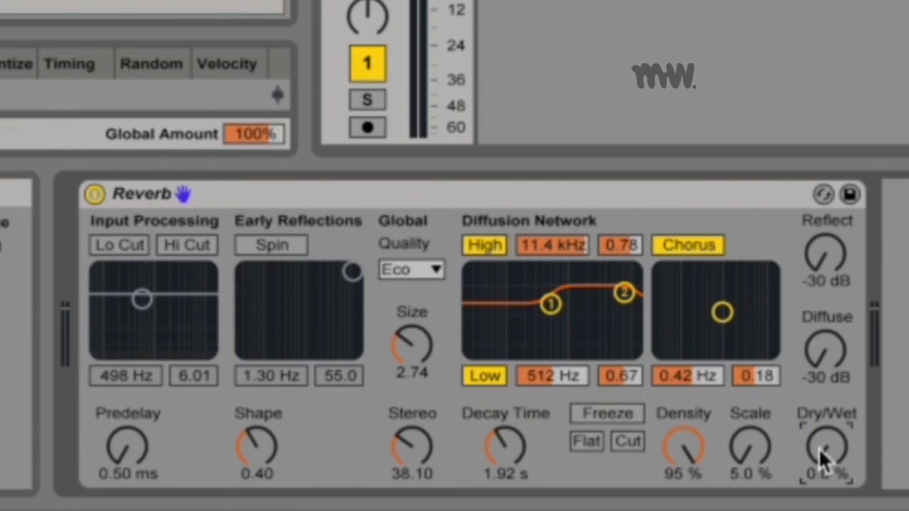
{"action": "left_click_drag", "start_coordinate": [820, 458], "coordinate": [820, 398]}
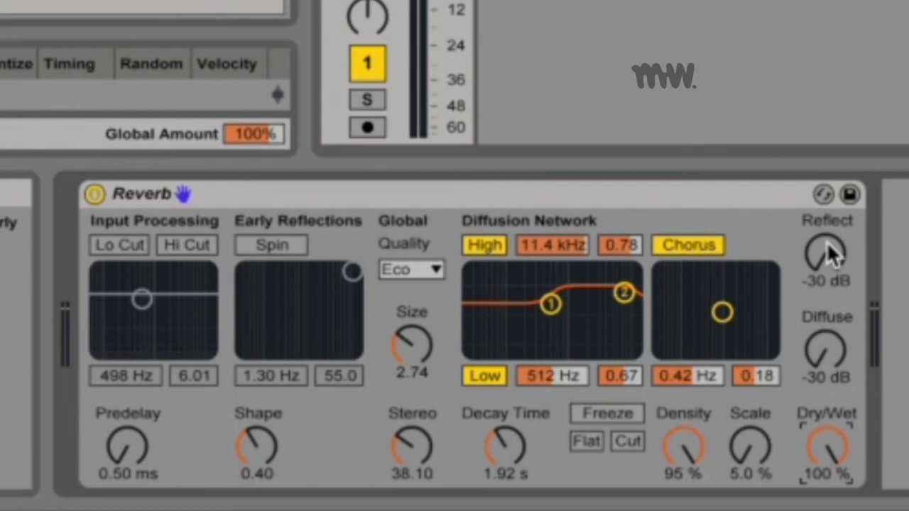
Step: Bring Reflect up to about -6.3 dB and settle Diffuse at 2.8 dB
{"action": "mouse_move", "coordinate": [832, 263]}
{"action": "left_mouse_down"}
{"action": "mouse_move", "coordinate": [832, 213]}
{"action": "mouse_move", "coordinate": [832, 263]}
{"action": "left_mouse_up"}
{"action": "left_click_drag", "start_coordinate": [837, 366], "coordinate": [837, 325]}
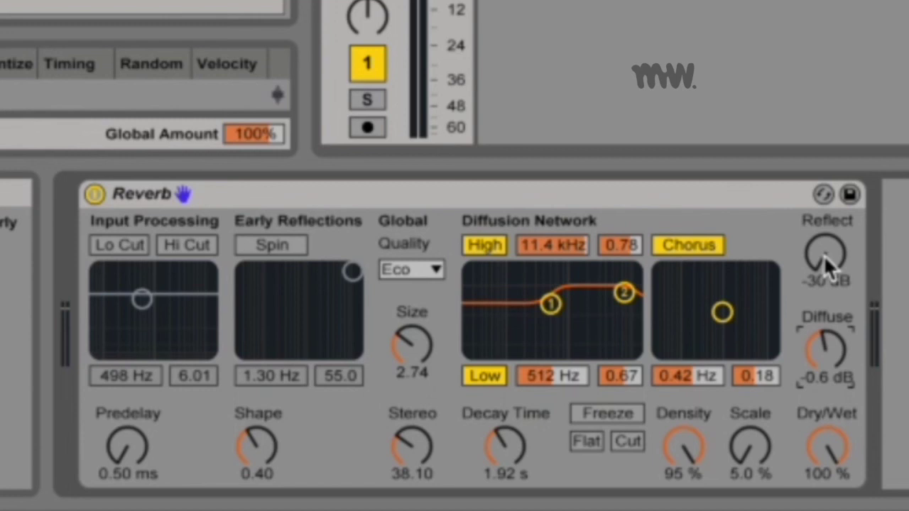
{"action": "left_click_drag", "start_coordinate": [824, 255], "coordinate": [824, 222]}
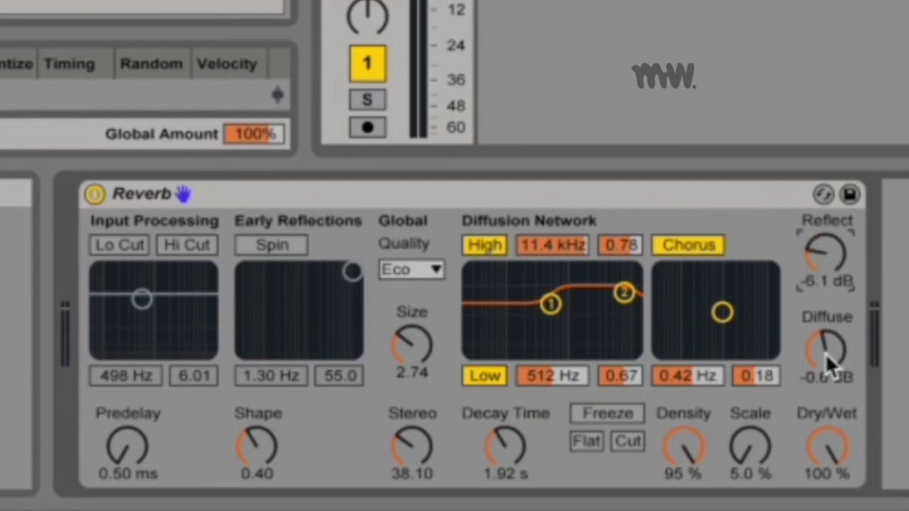
{"action": "left_click", "coordinate": [826, 352]}
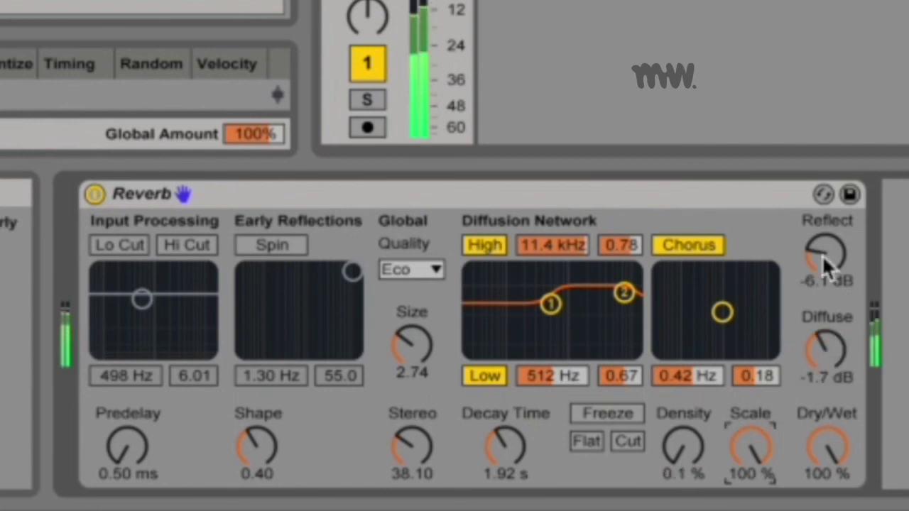
{"action": "mouse_move", "coordinate": [822, 255]}
{"action": "left_mouse_down"}
{"action": "mouse_move", "coordinate": [822, 206]}
{"action": "mouse_move", "coordinate": [822, 257]}
{"action": "left_mouse_up"}
{"action": "left_click_drag", "start_coordinate": [818, 340], "coordinate": [819, 306]}
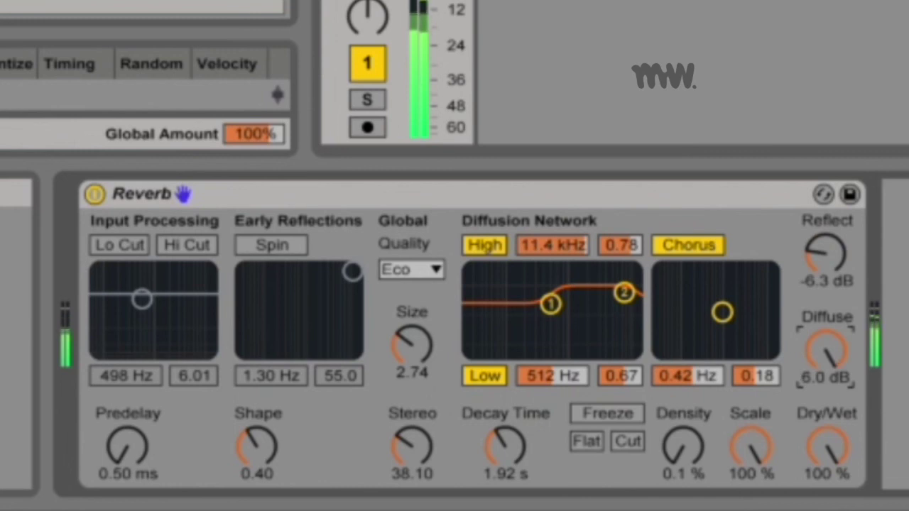
{"action": "left_click_drag", "start_coordinate": [834, 340], "coordinate": [833, 353]}
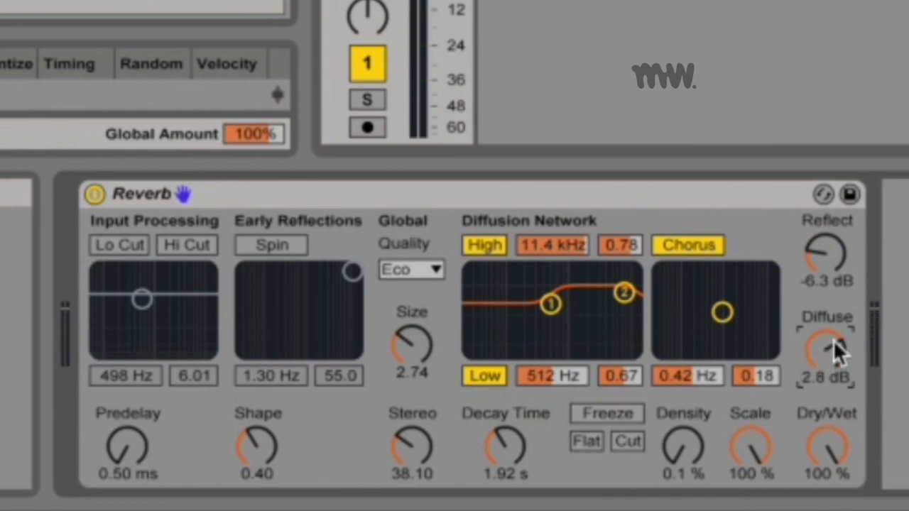